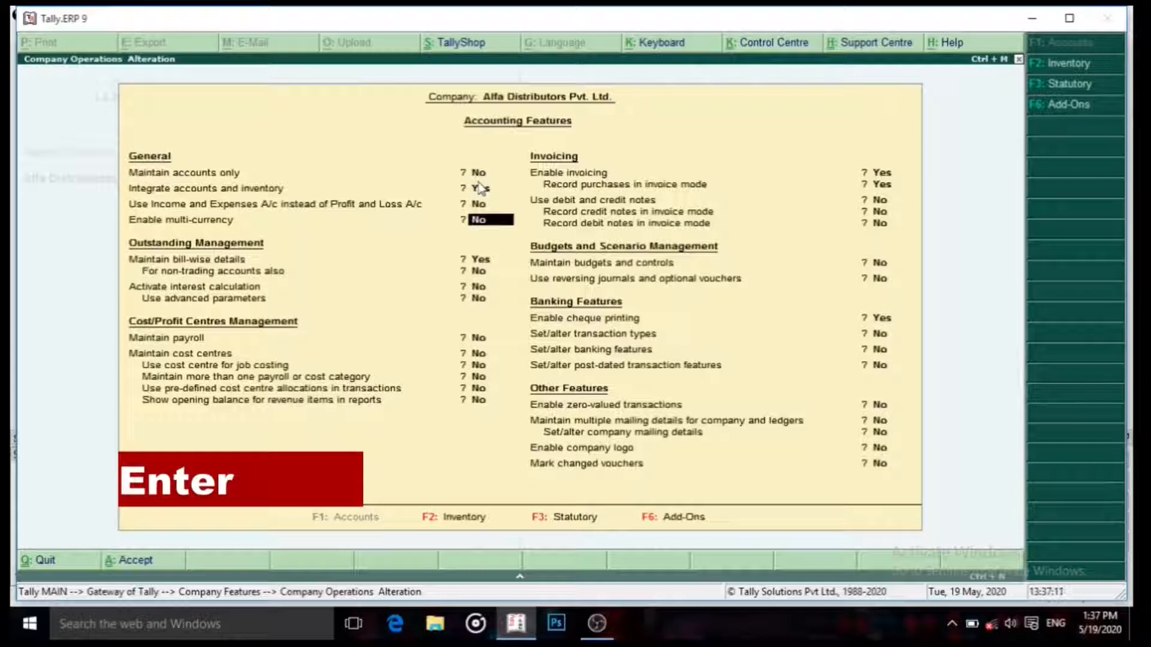
Step: Enable maintaining cost centres in the company's accounting features
key(Return)
key(Return)
key(Return)
key(Return)
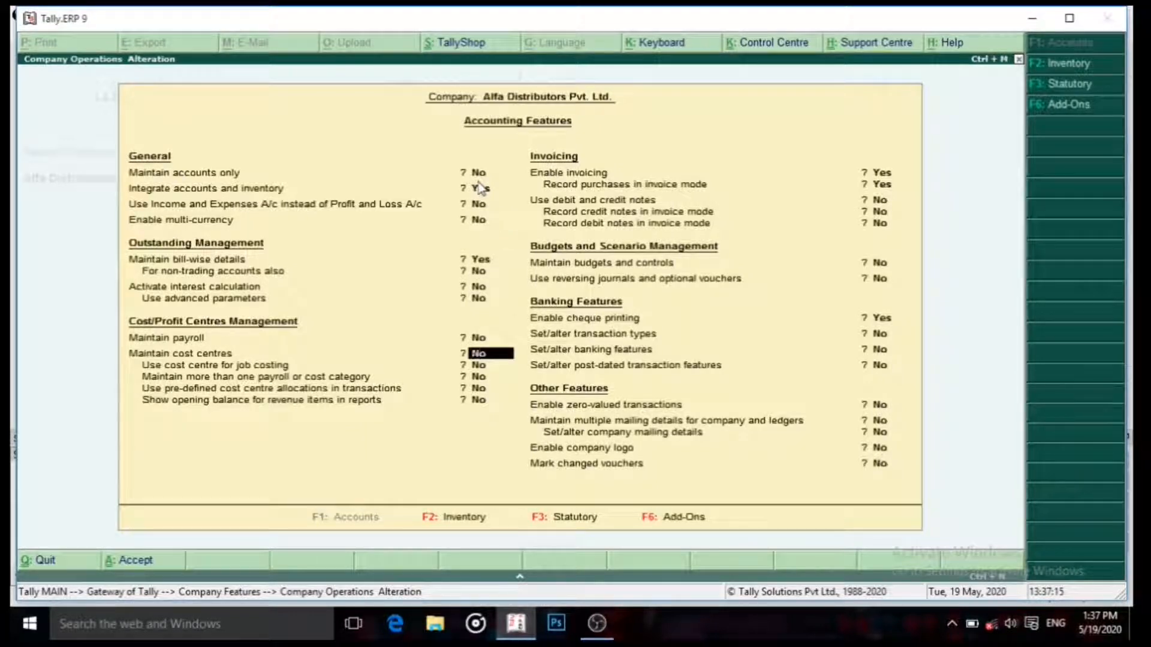
text(y)
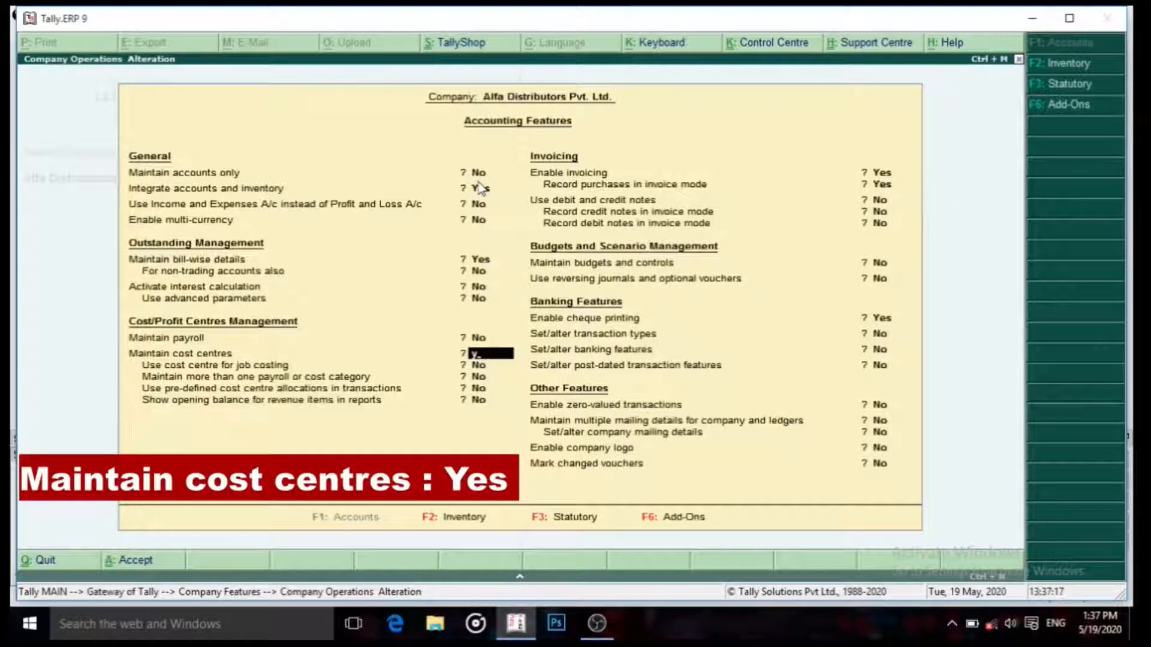
key(Return)
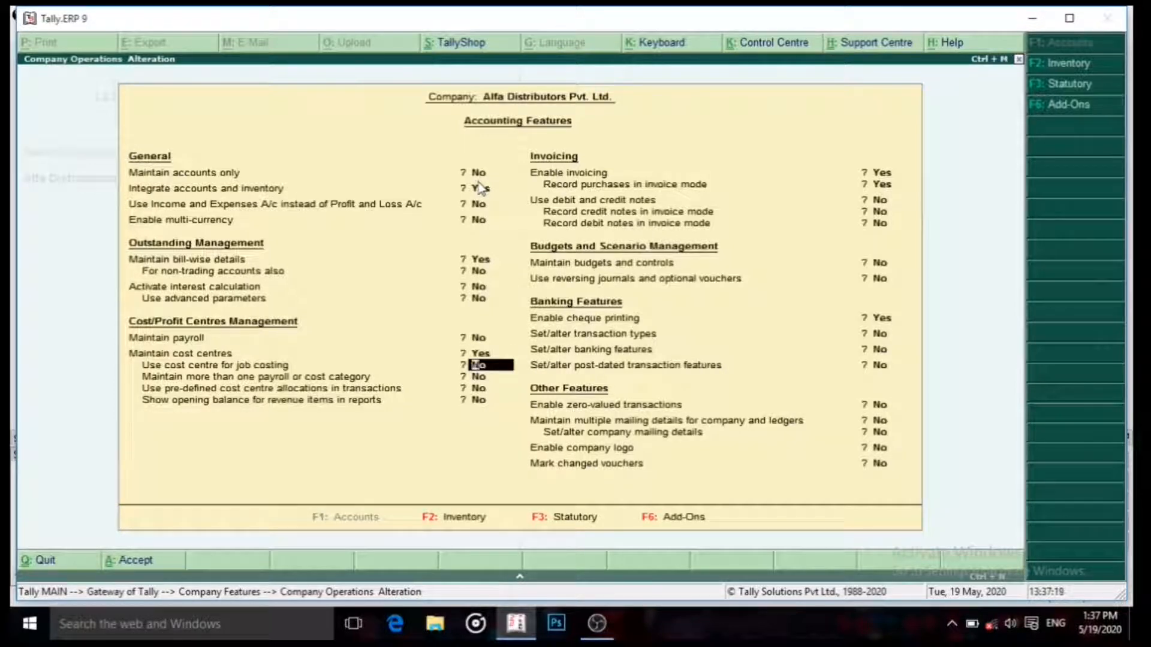
Step: Enable maintaining more than one payroll or cost category, then save the accounting features and return to the Gateway of Tally
key(Return)
text(y)
key(Return)
key(Return)
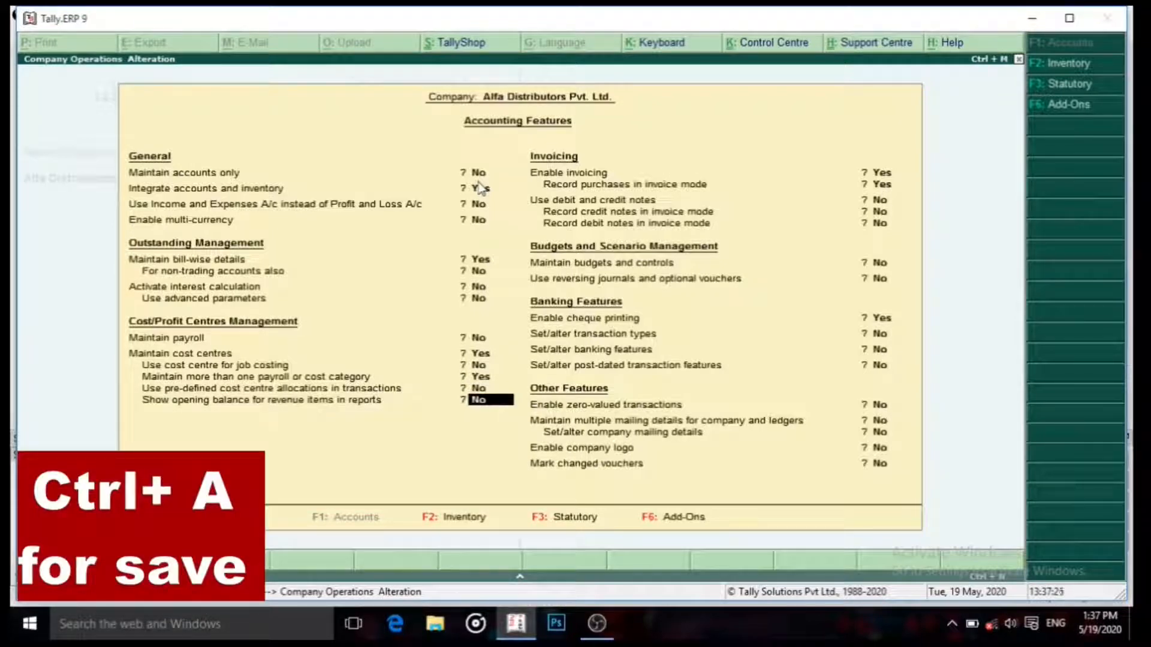
key(ctrl+a)
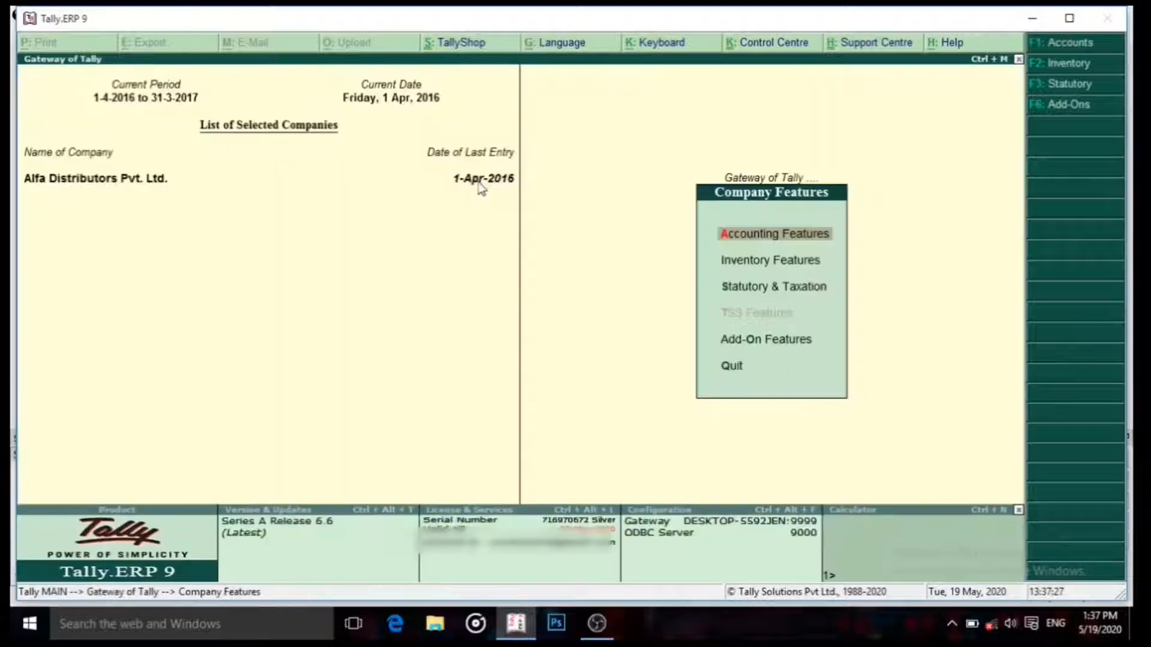
key(Escape)
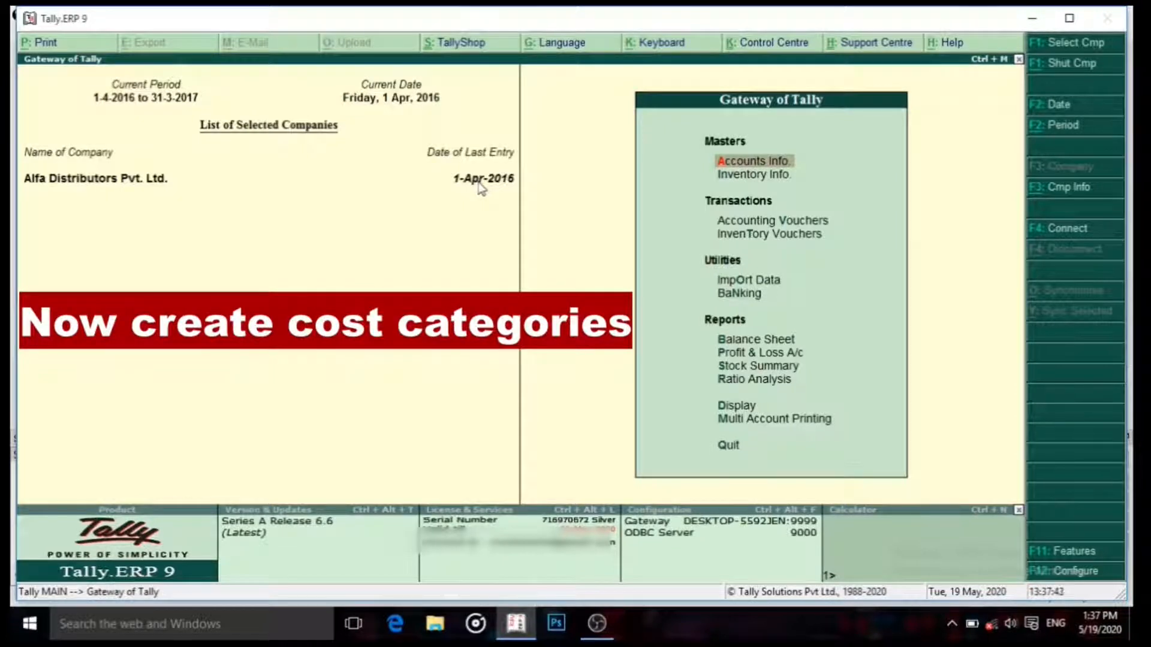
Step: Start creating a single cost category and name it "Advertisment Expenses"
key(Return)
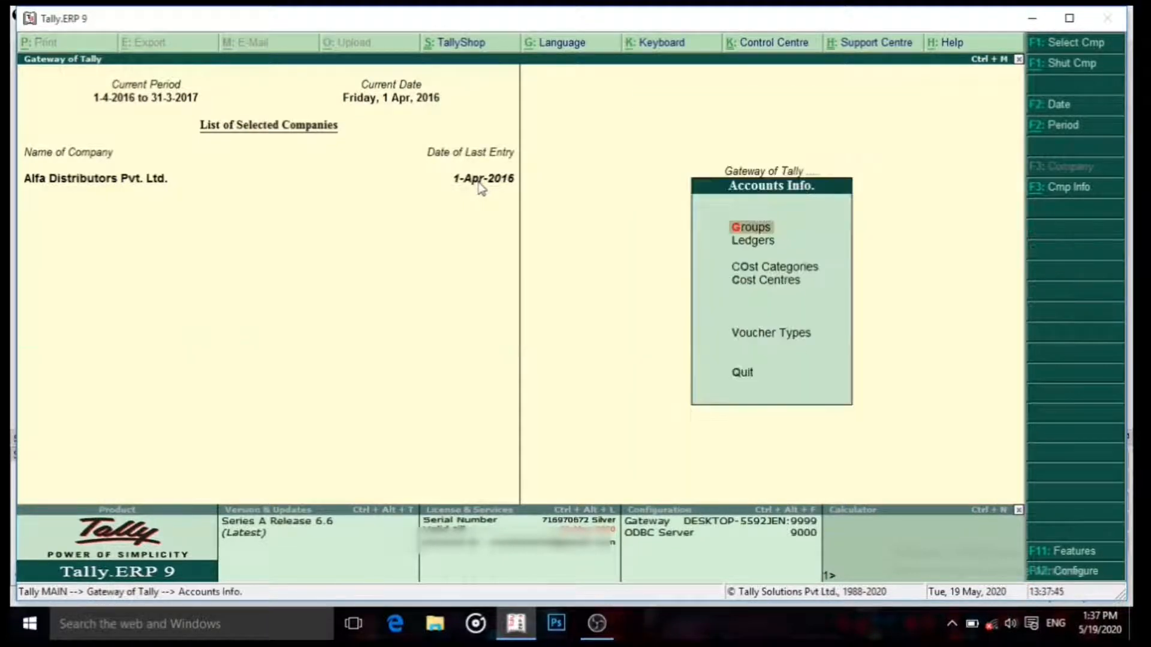
key(Down)
key(Down)
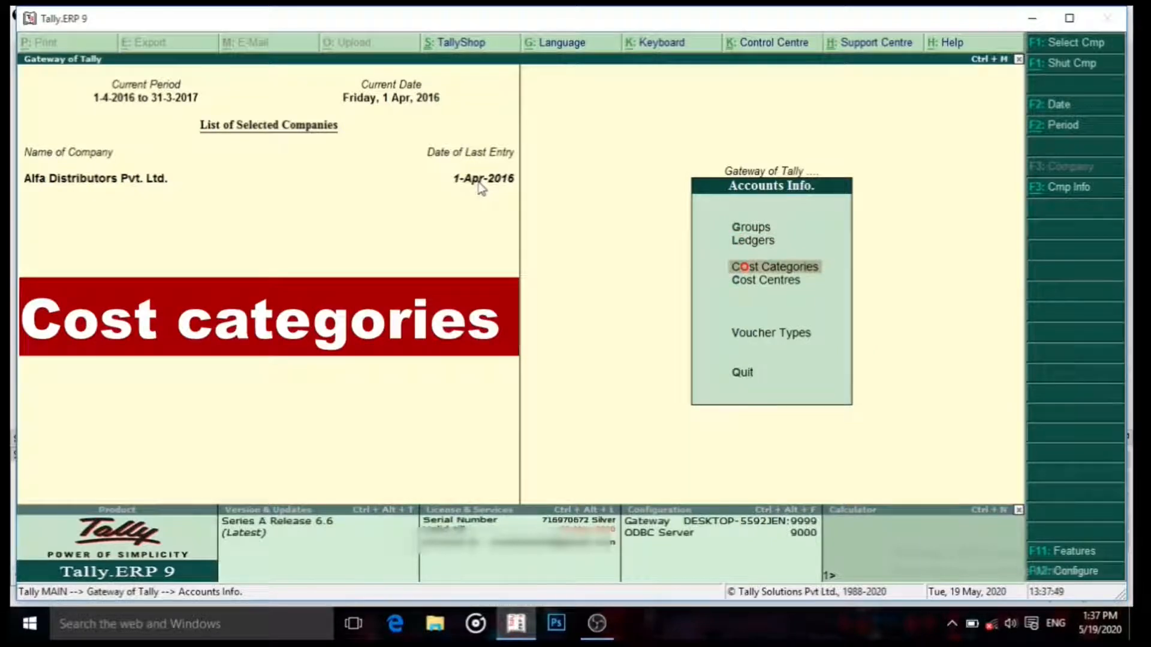
key(Return)
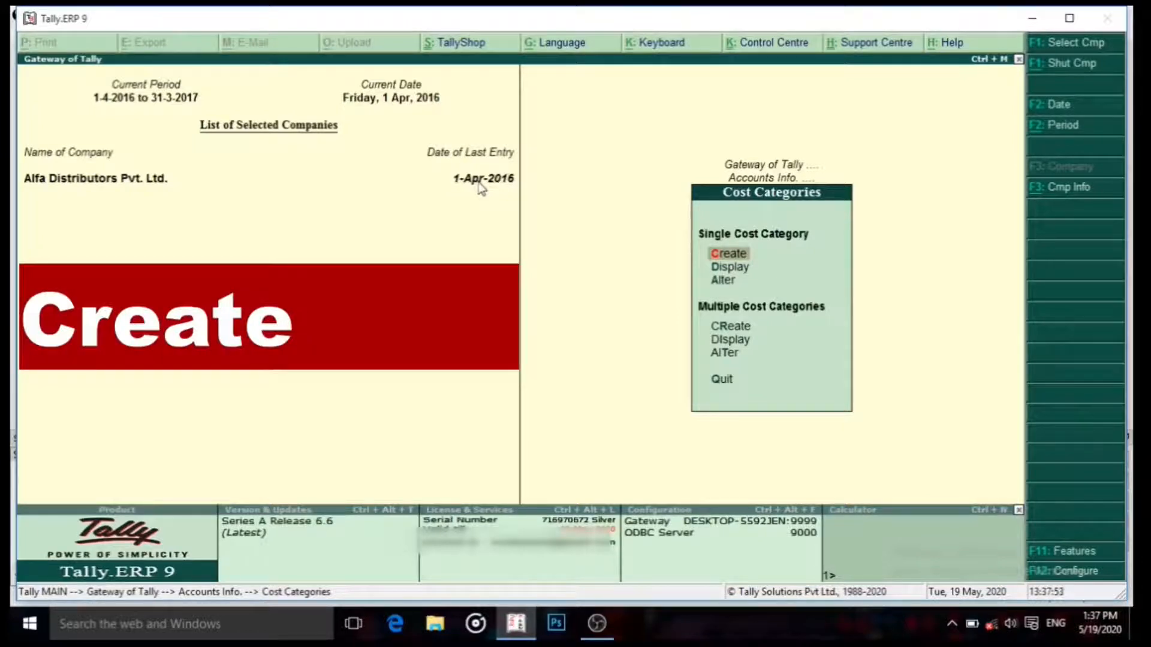
key(Return)
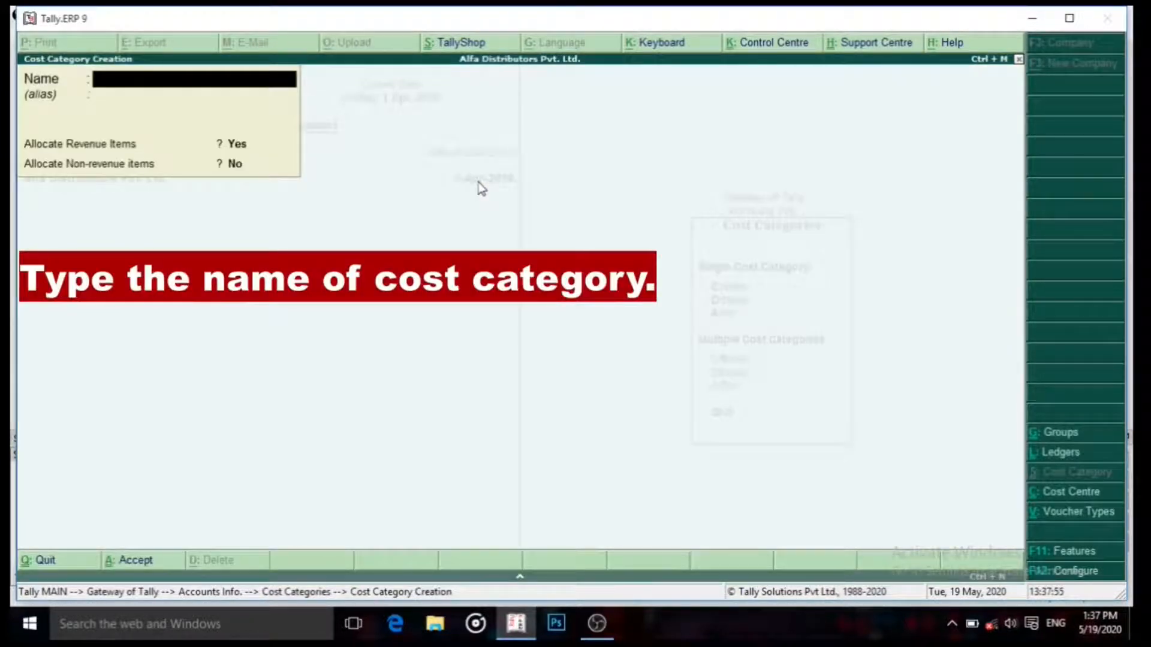
text(Adver)
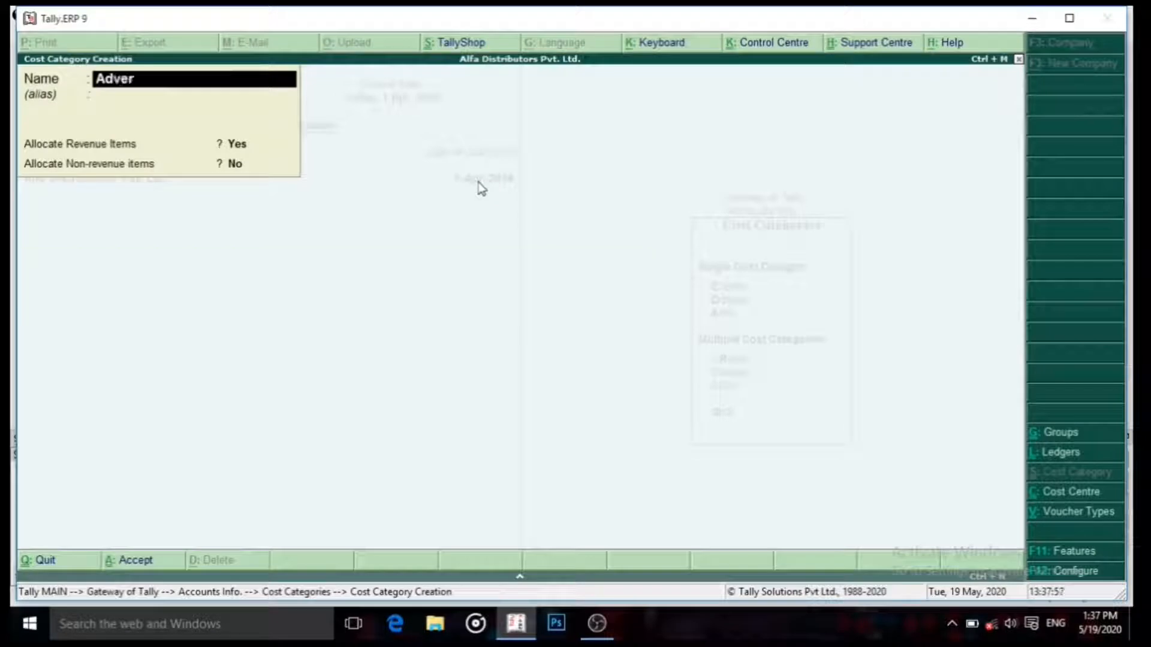
text(tisment)
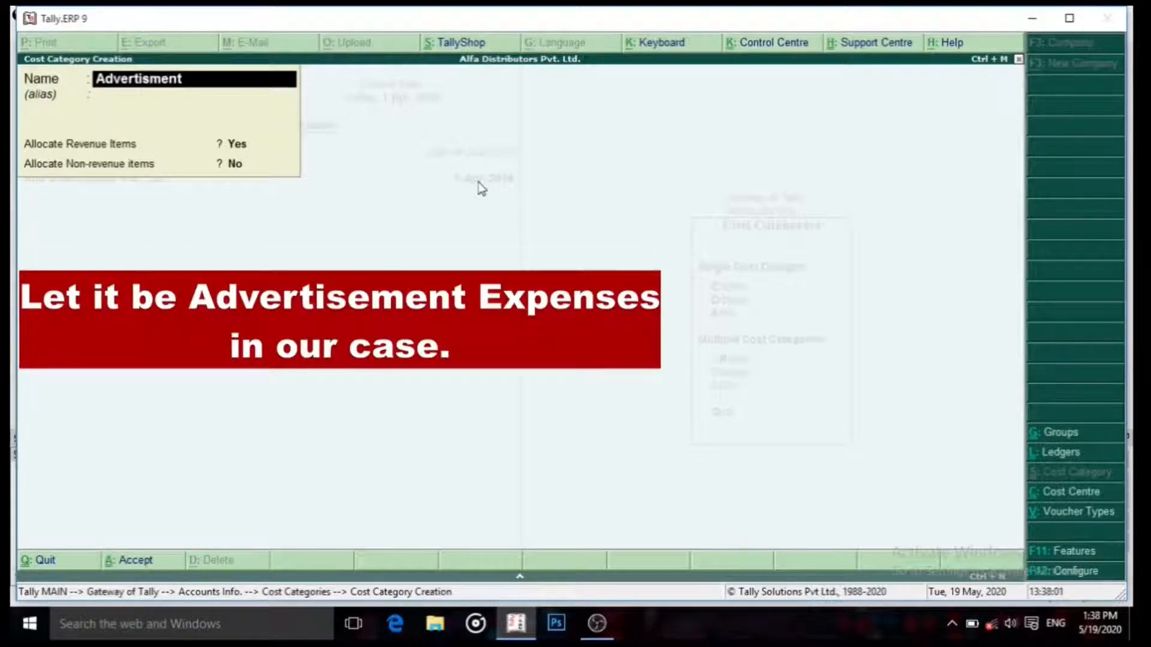
text( expenses)
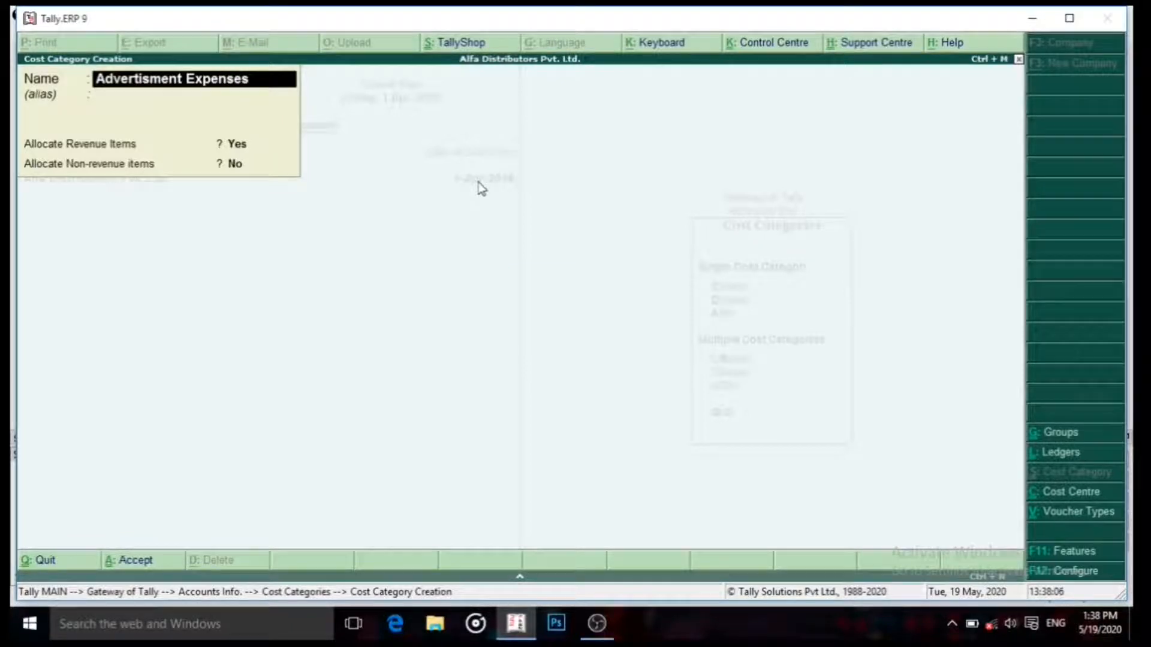
Step: Keep revenue item allocation on, set Allocate Non-revenue items to Yes, and save the cost category
key(Return)
key(Return)
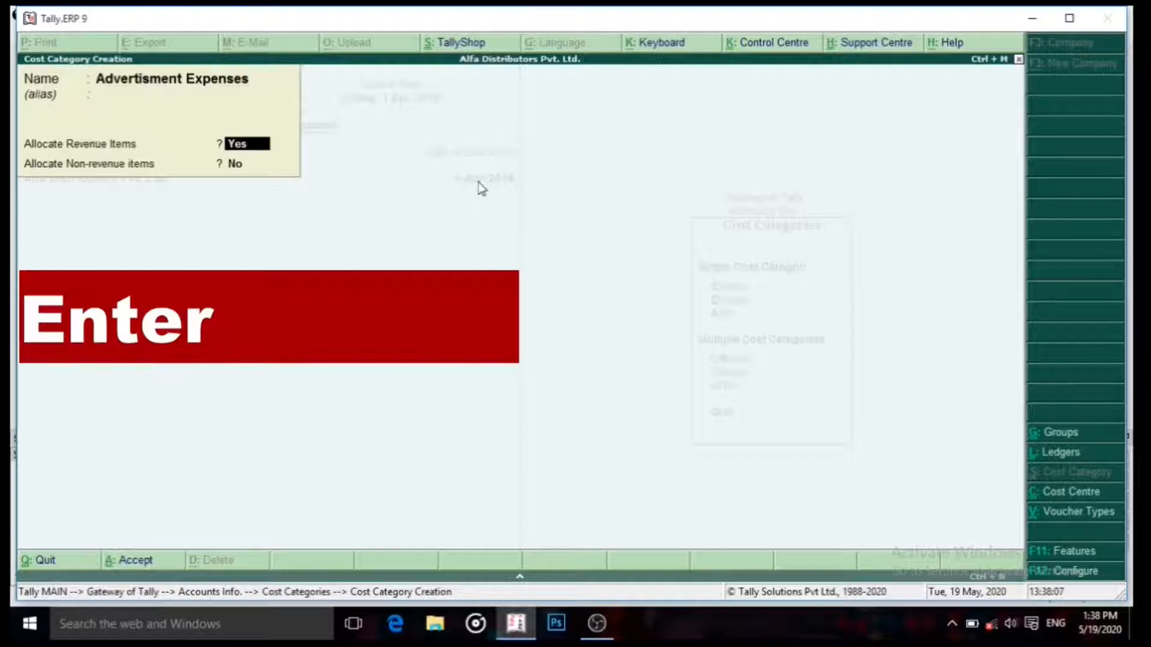
key(Return)
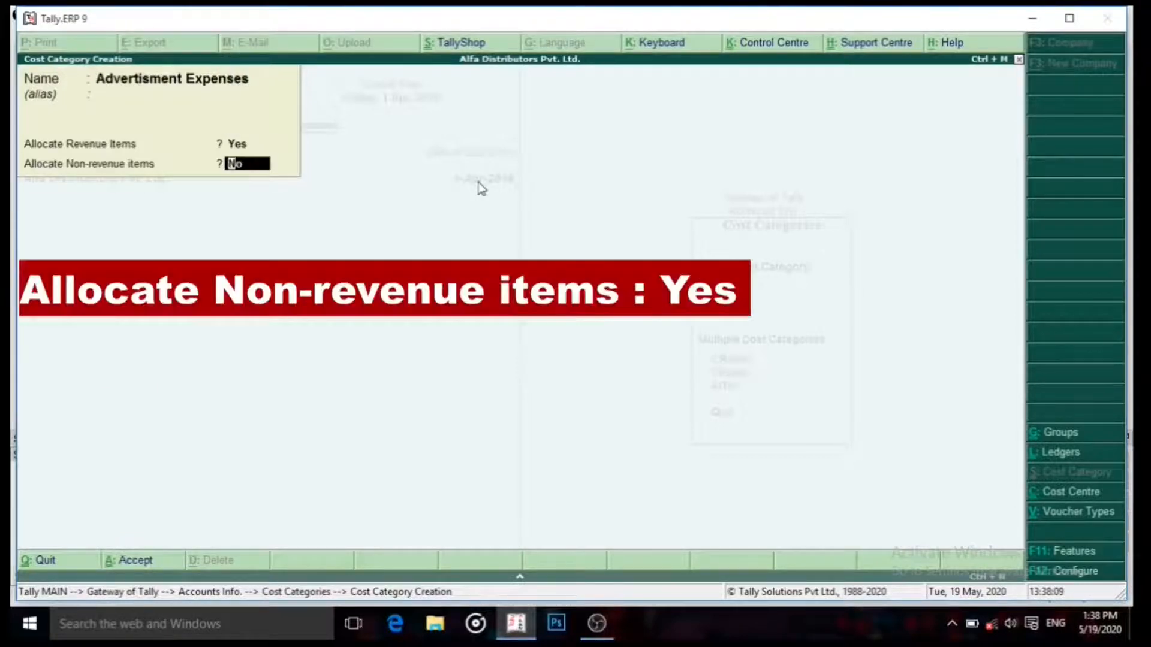
key(y)
key(Return)
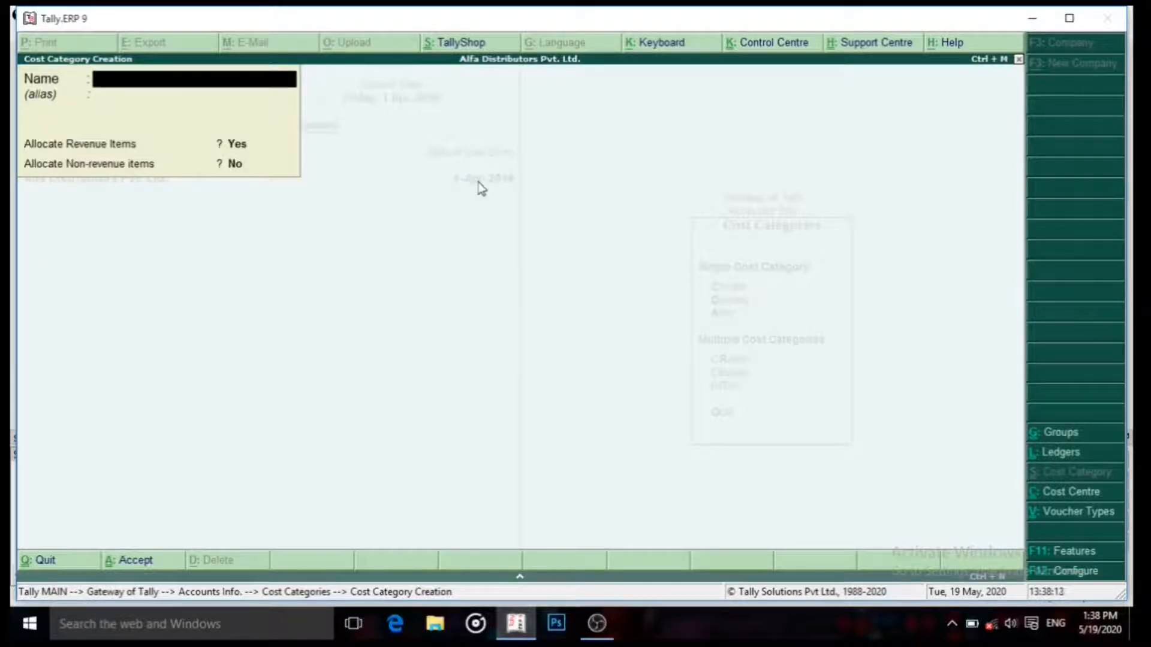
key(Escape)
key(Return)
key(Escape)
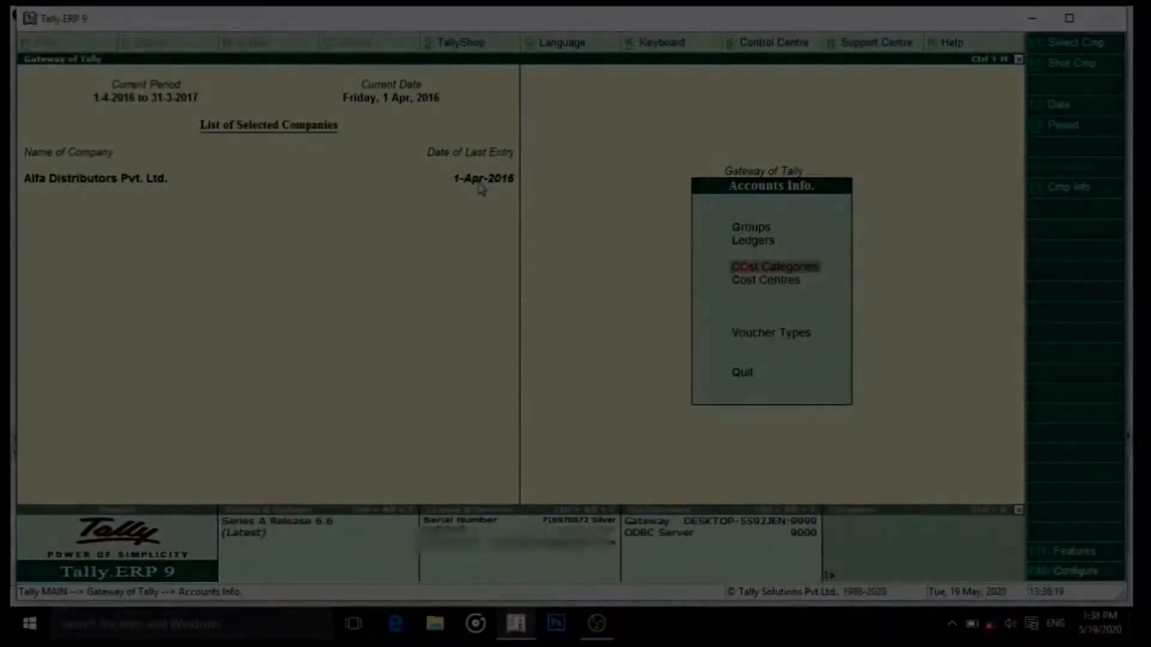
Step: Create a single cost centre named "Tv Advertisment" in the Advertisment Expenses category, under Primary
key(Down)
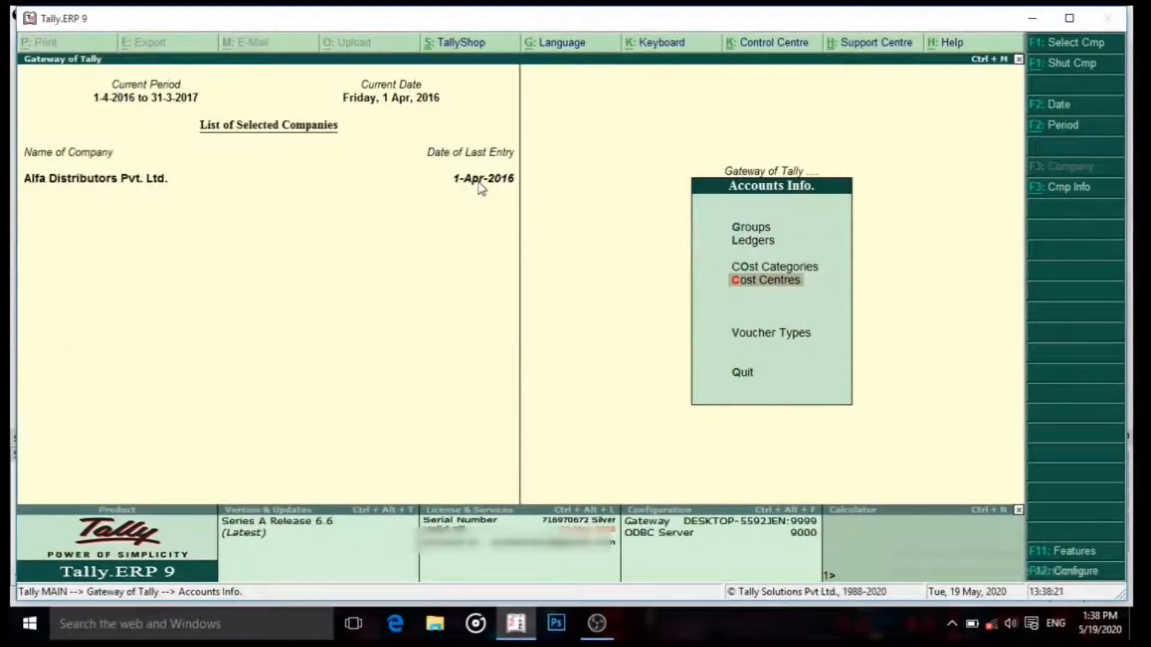
key(Return)
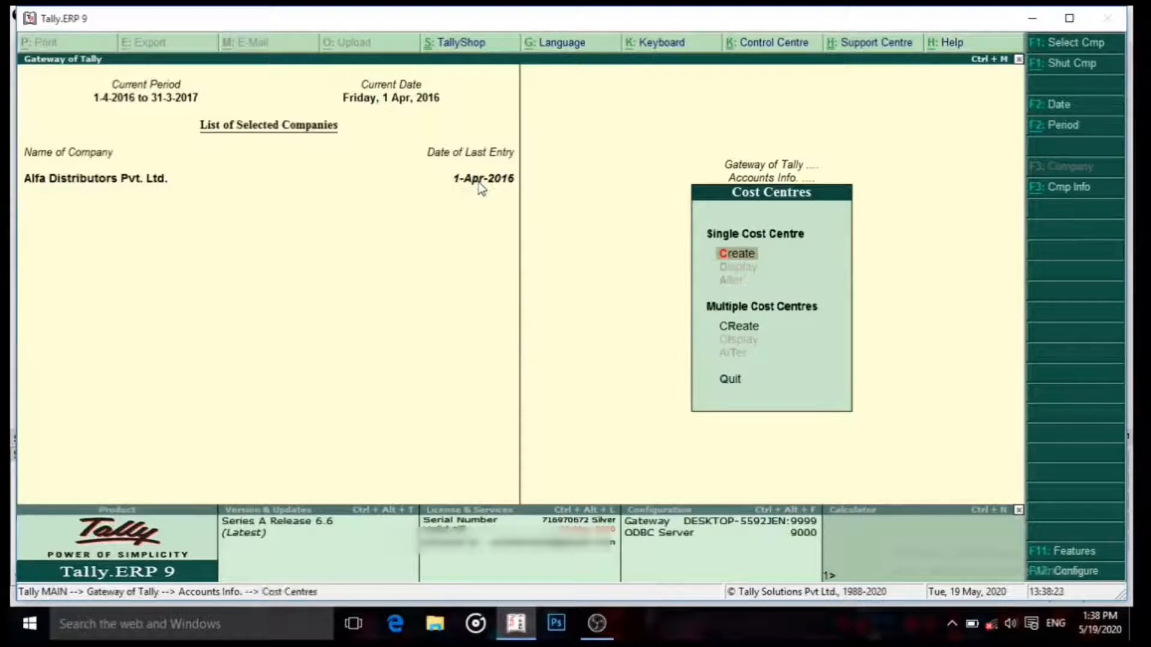
key(Return)
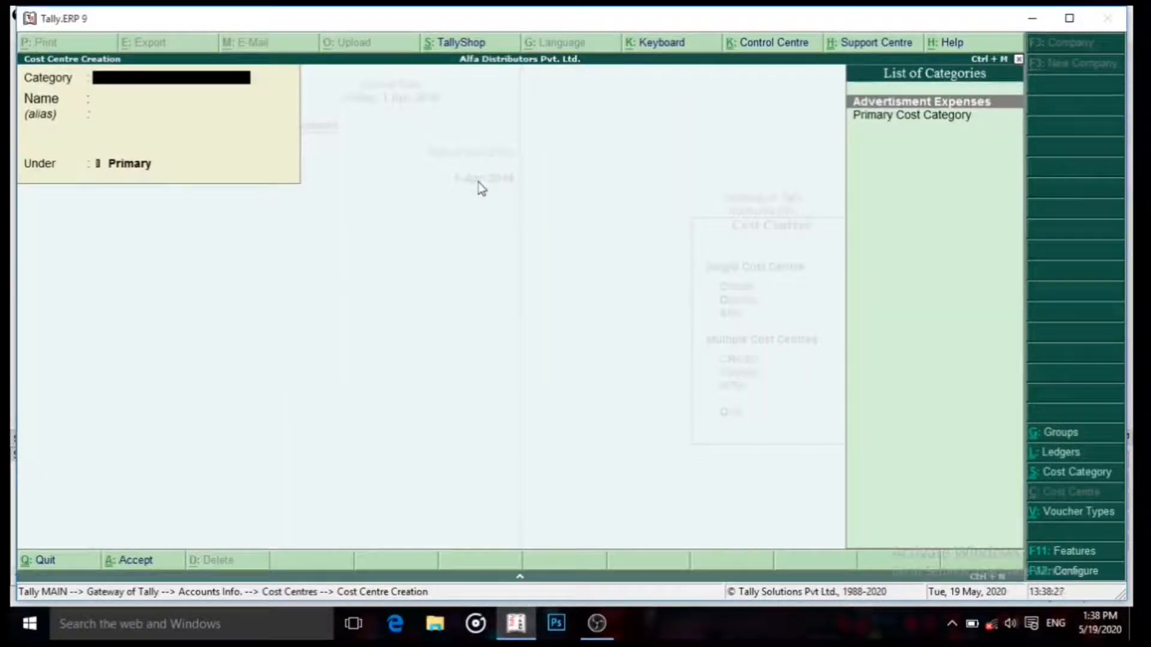
click(931, 103)
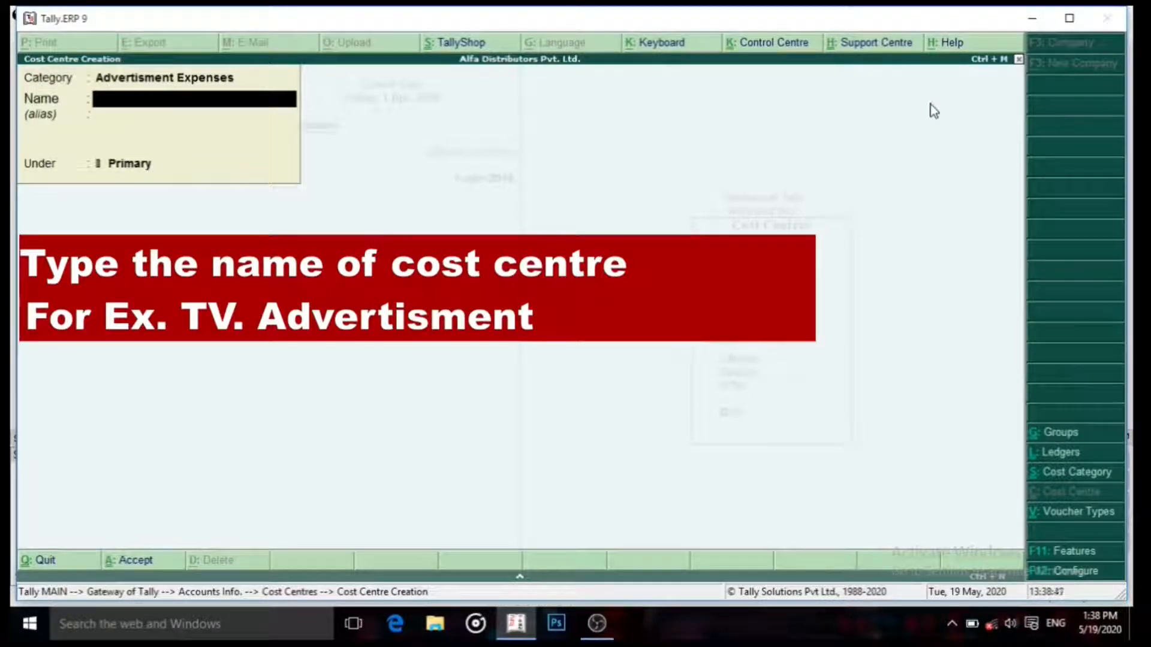
text(Tv Ad)
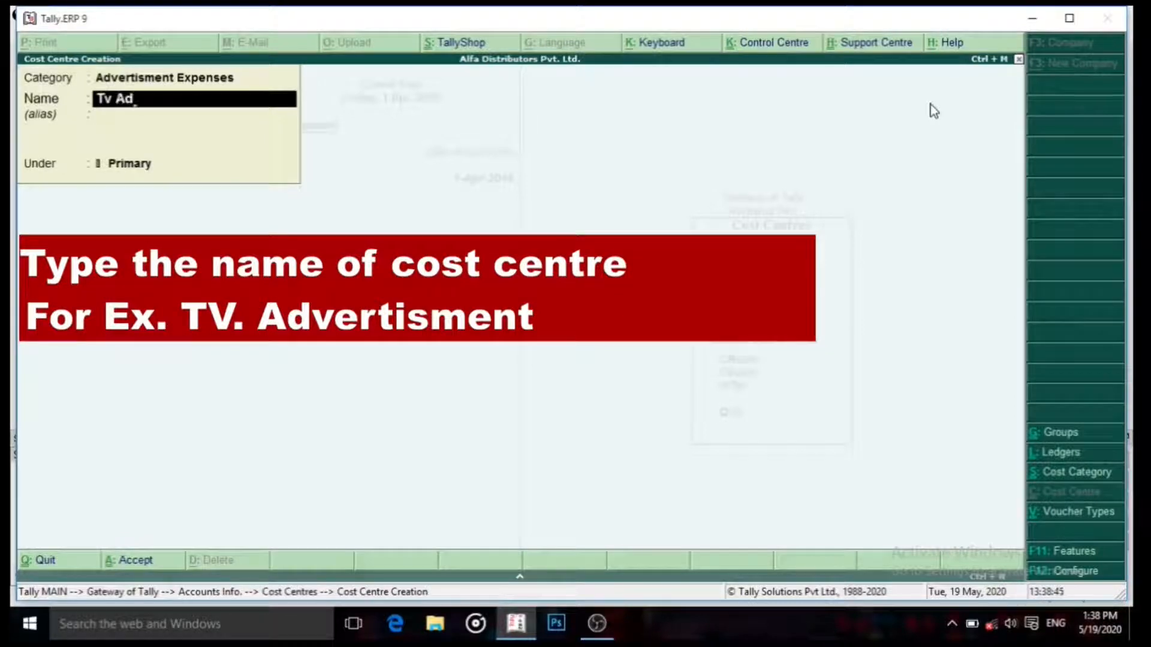
text(verti)
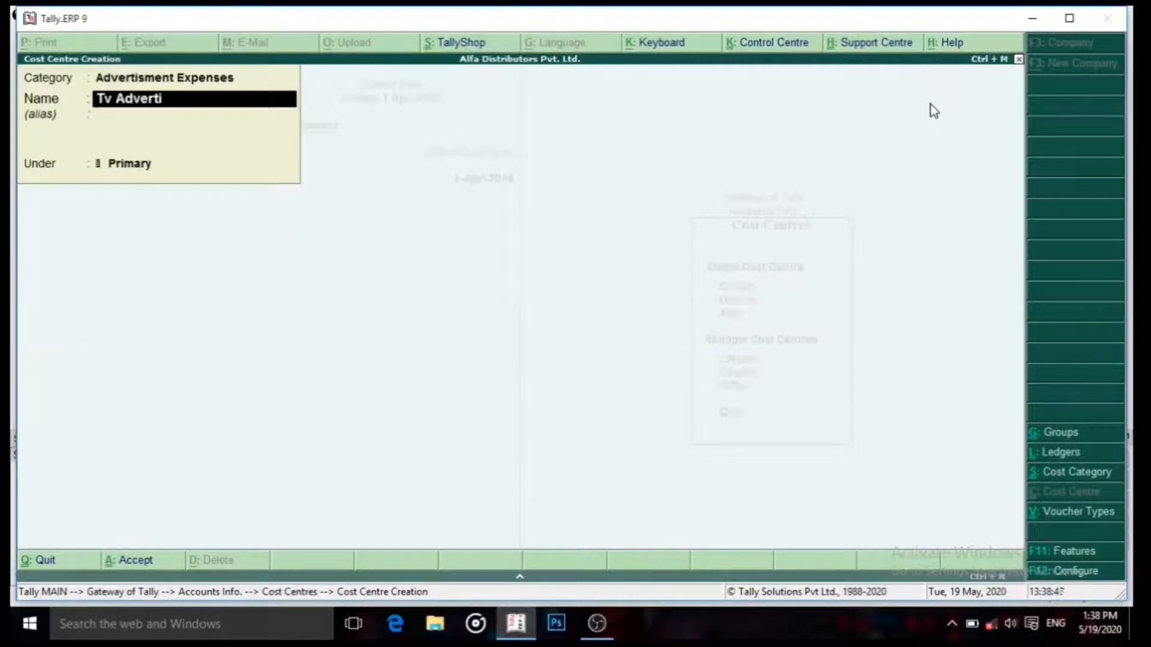
text(sment)
key(Return)
key(Return)
key(Return)
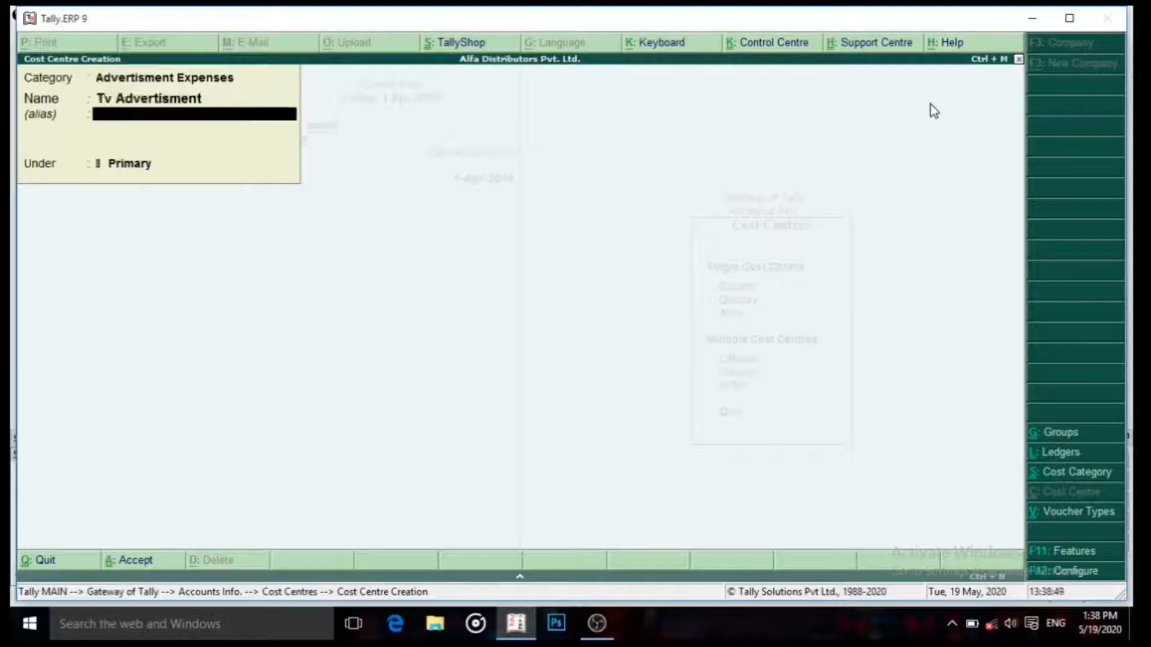
key(Return)
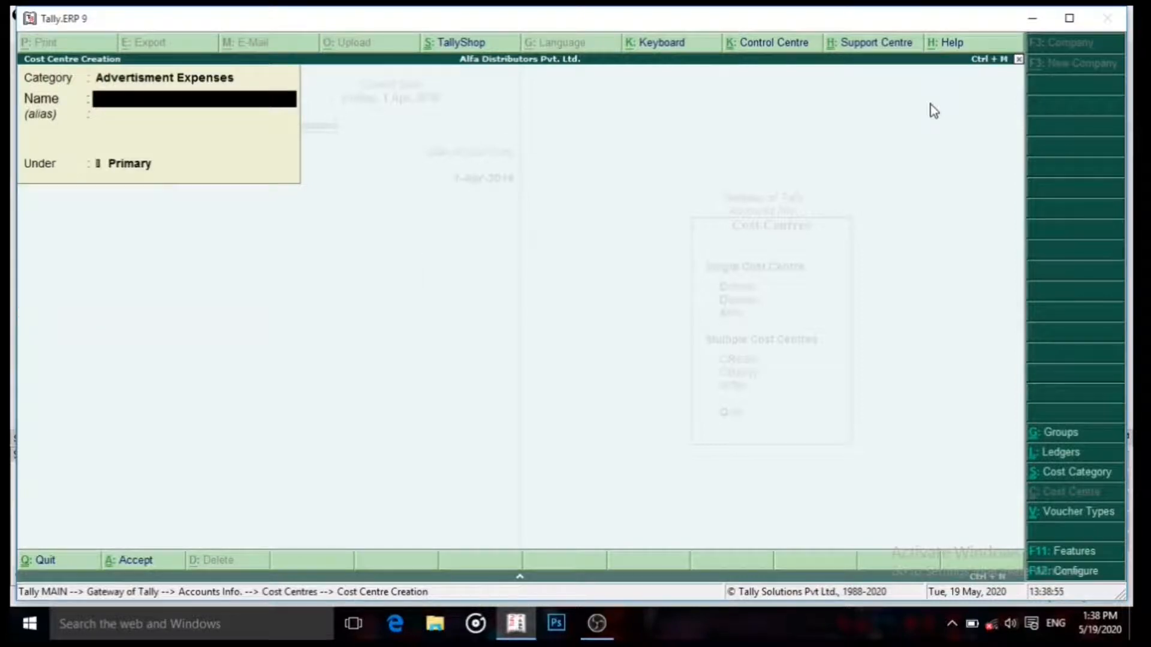
Step: Create a second cost centre named "Paper Advertisment" in the same category, under Primary
text(Paper Adv)
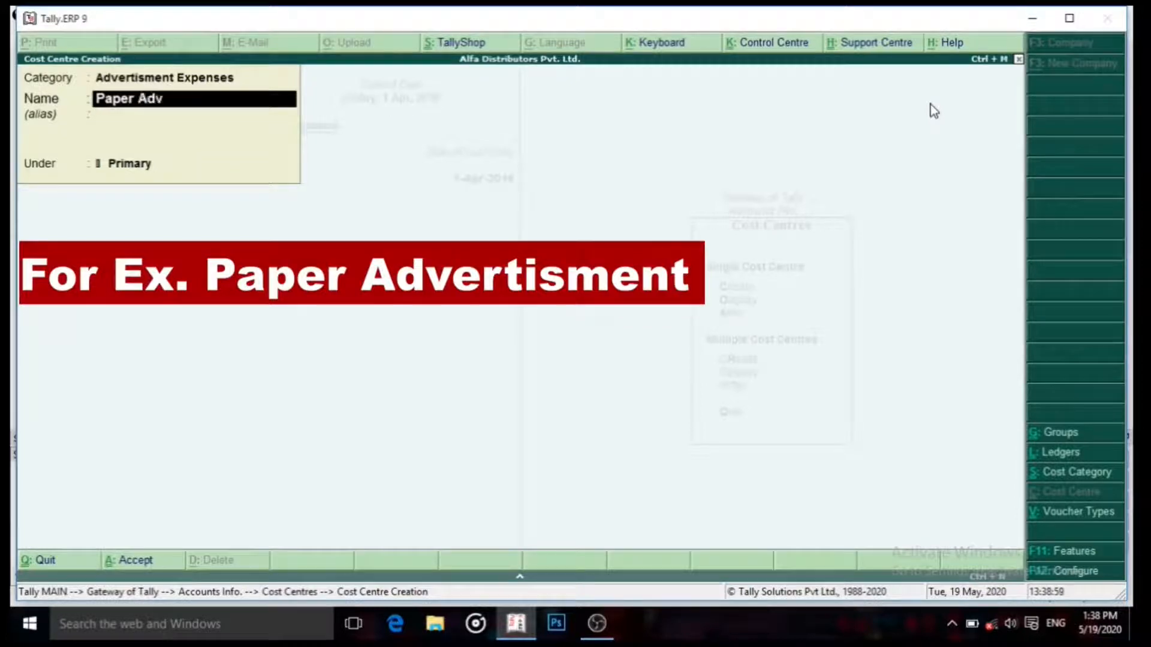
text(ertisment)
key(Return)
key(Return)
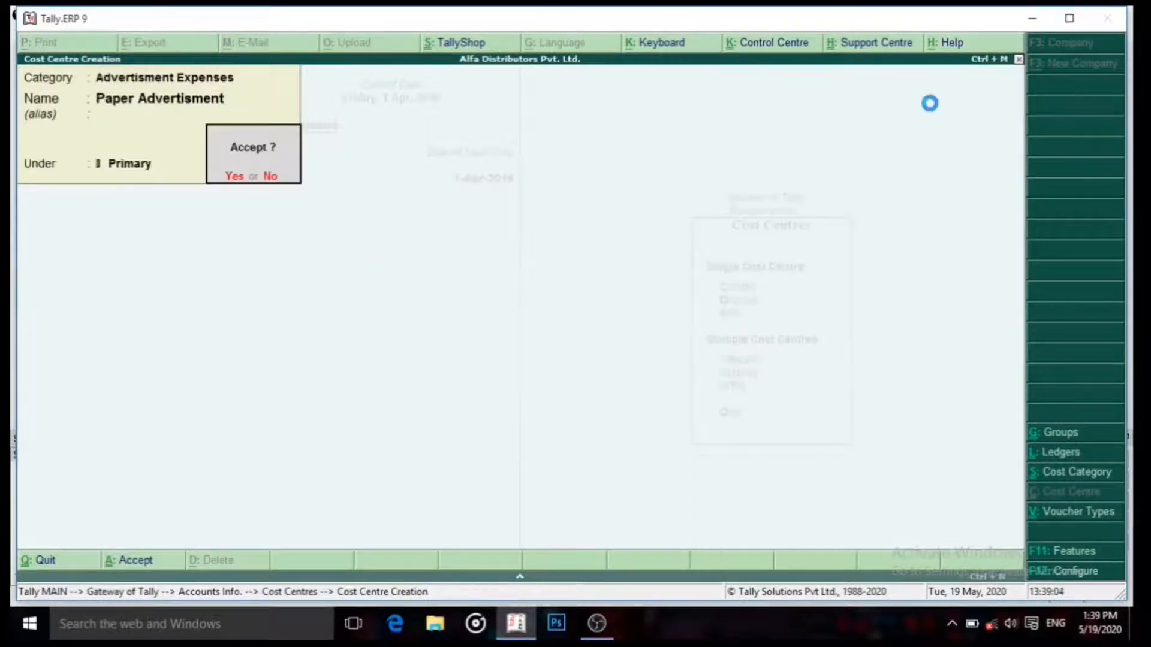
key(Return)
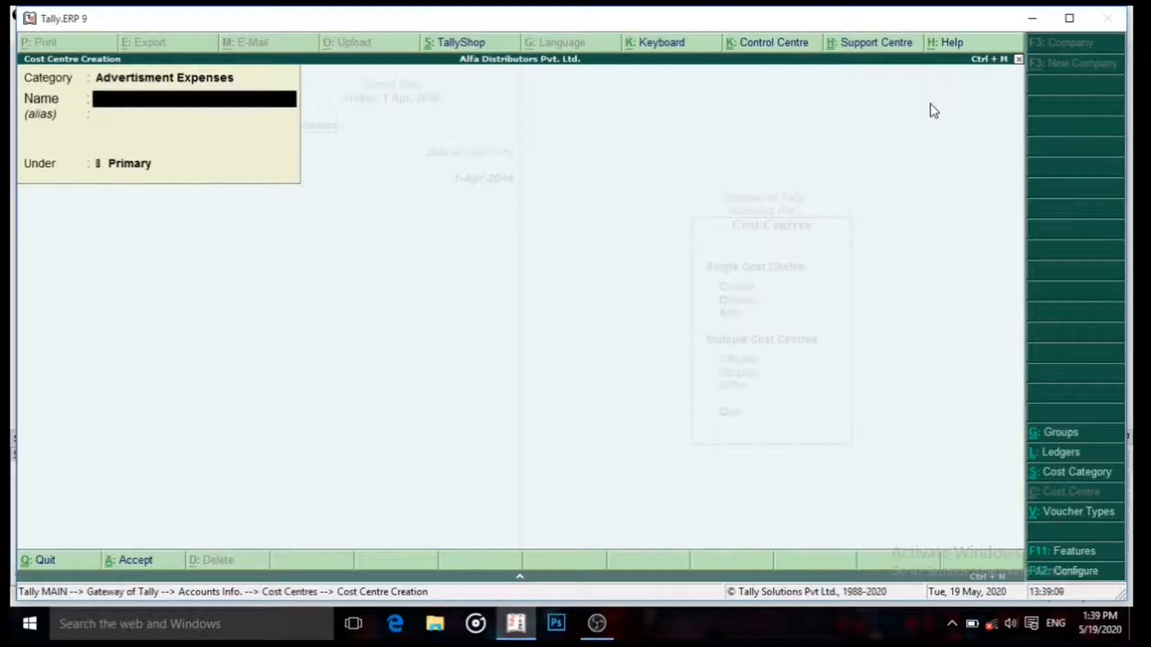
Step: Create a third cost centre named "Local Advertisment" under Primary, then leave cost centre creation and return to Accounts Info
text(Loc)
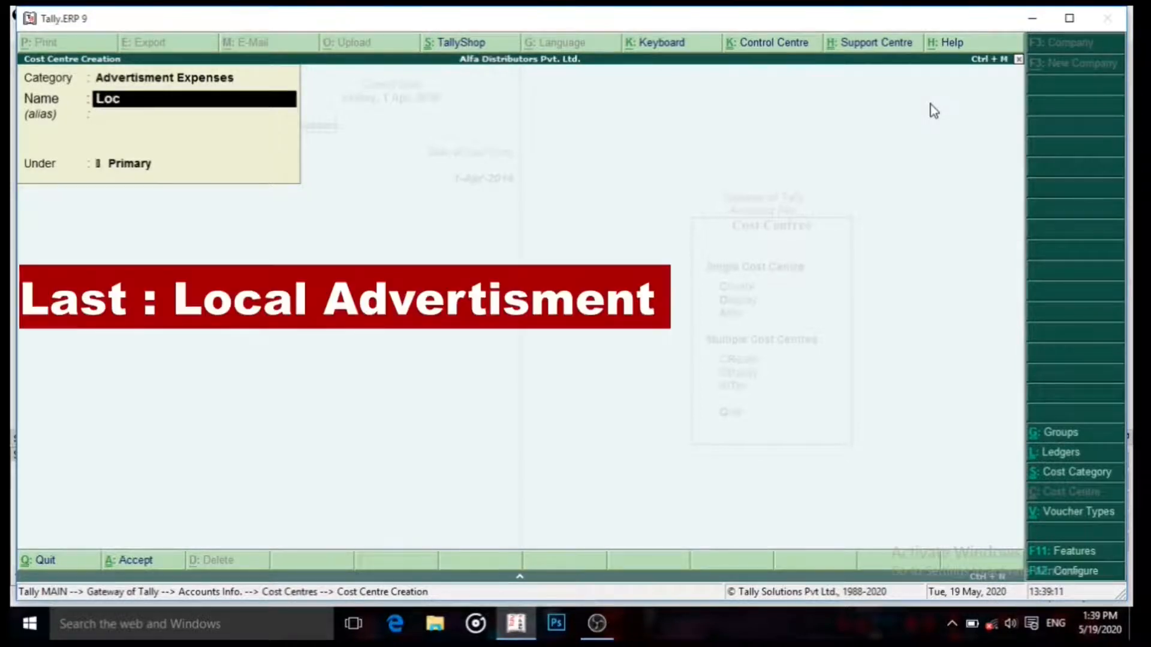
text(al Adv)
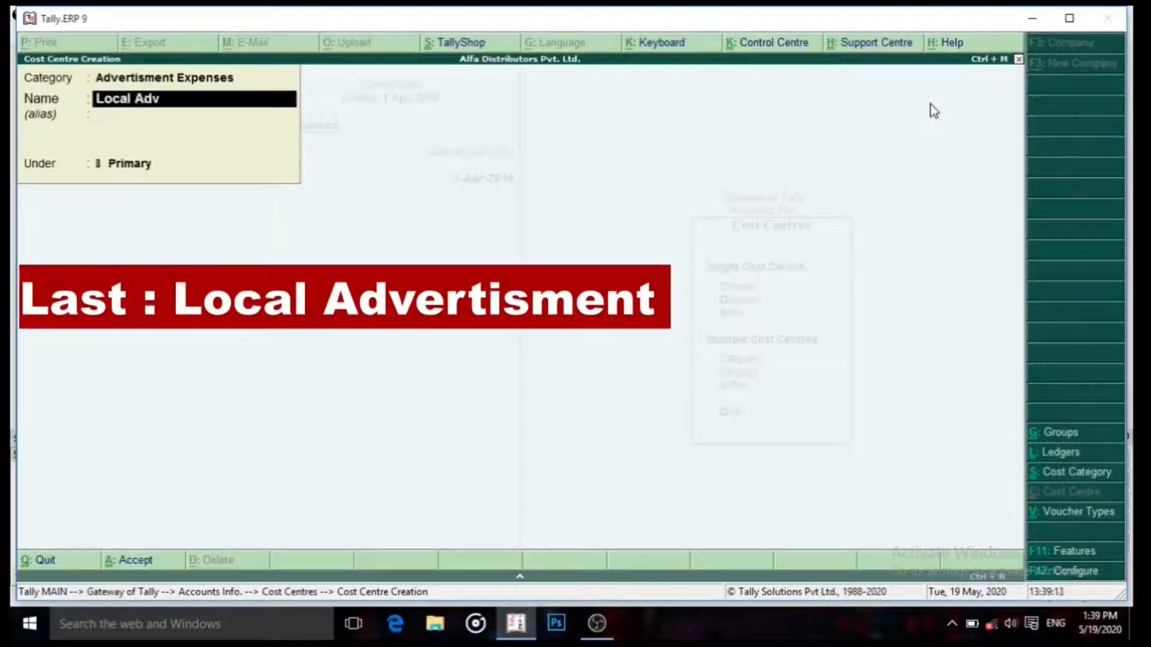
text(ertism)
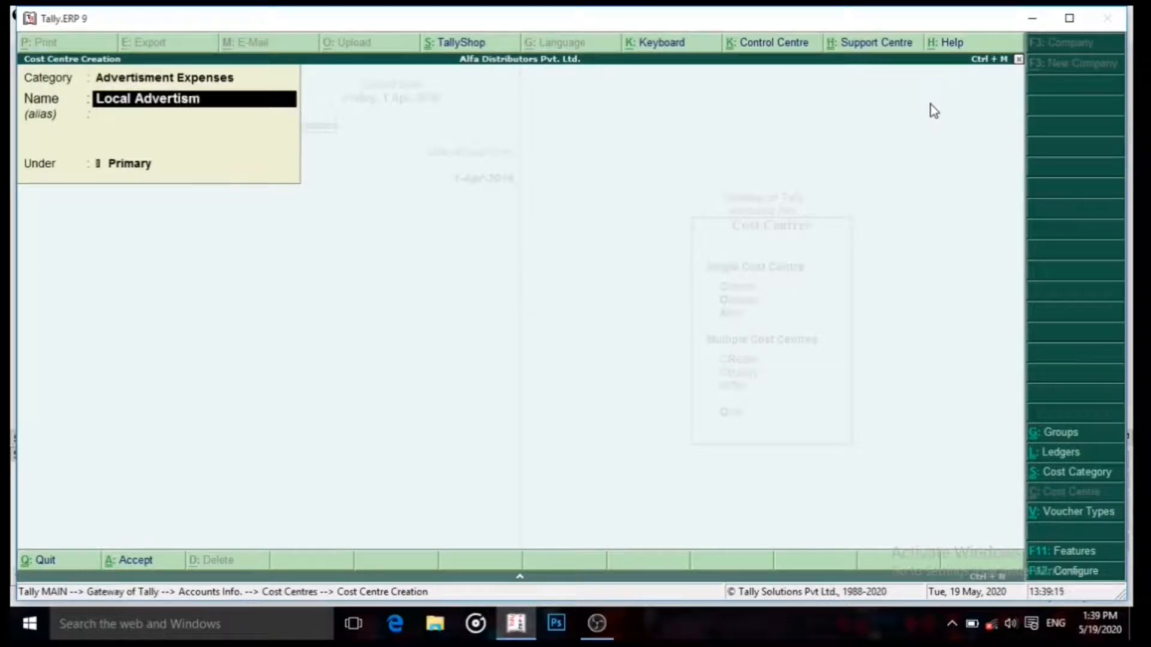
text(ent)
key(Return)
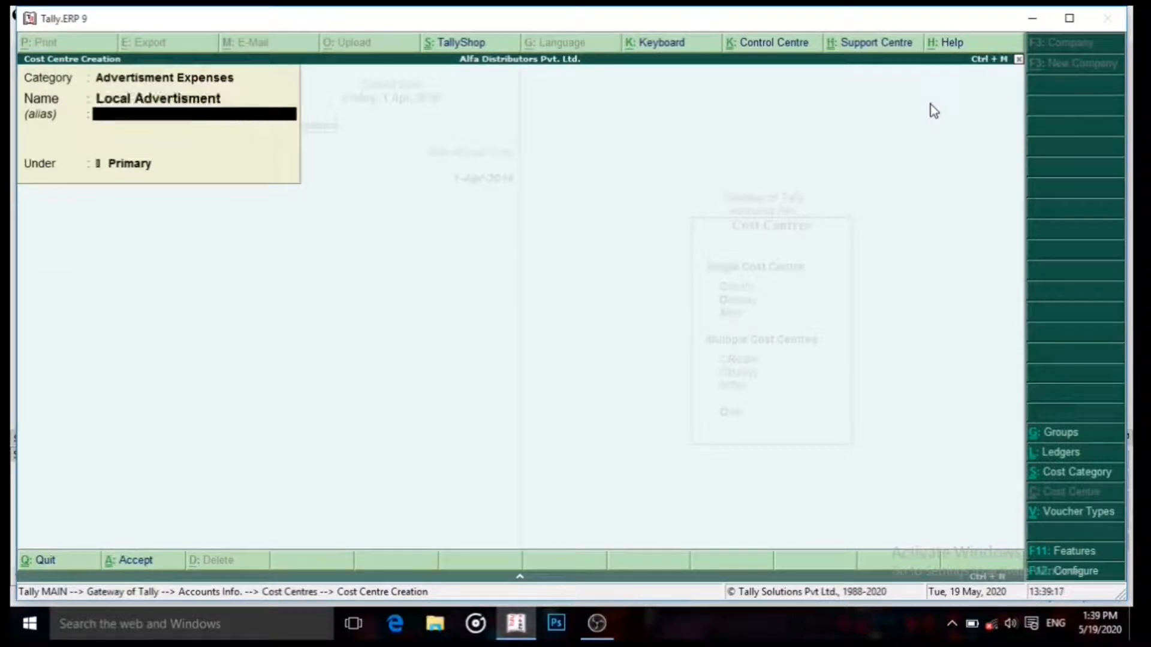
key(Return)
key(Return)
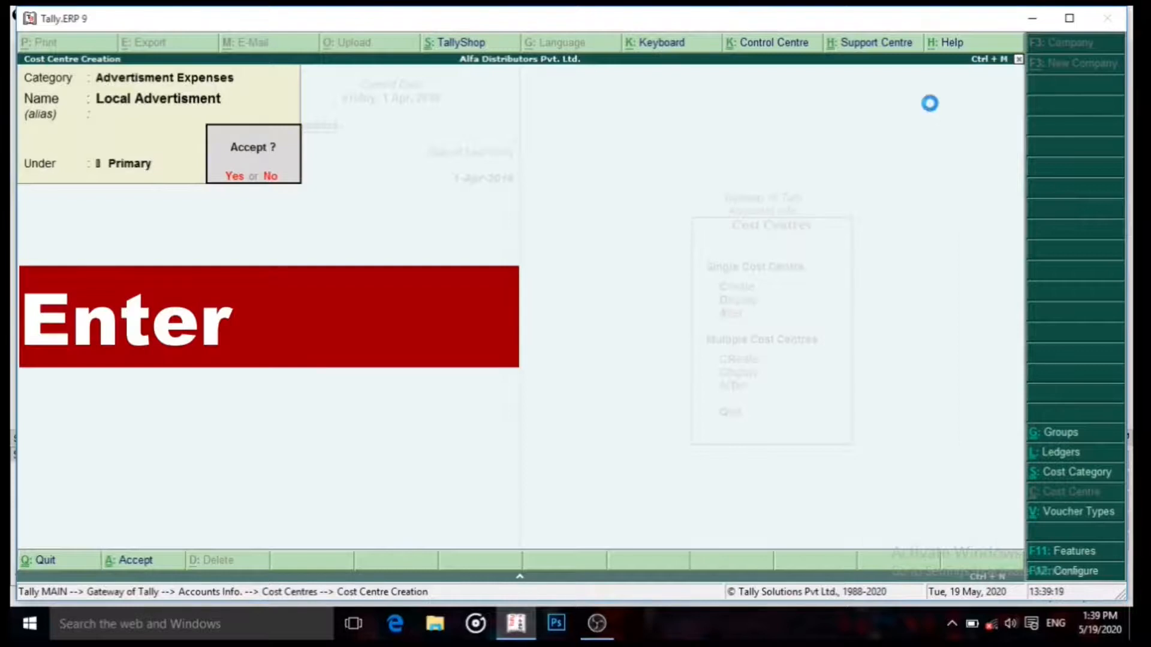
key(Return)
key(Escape)
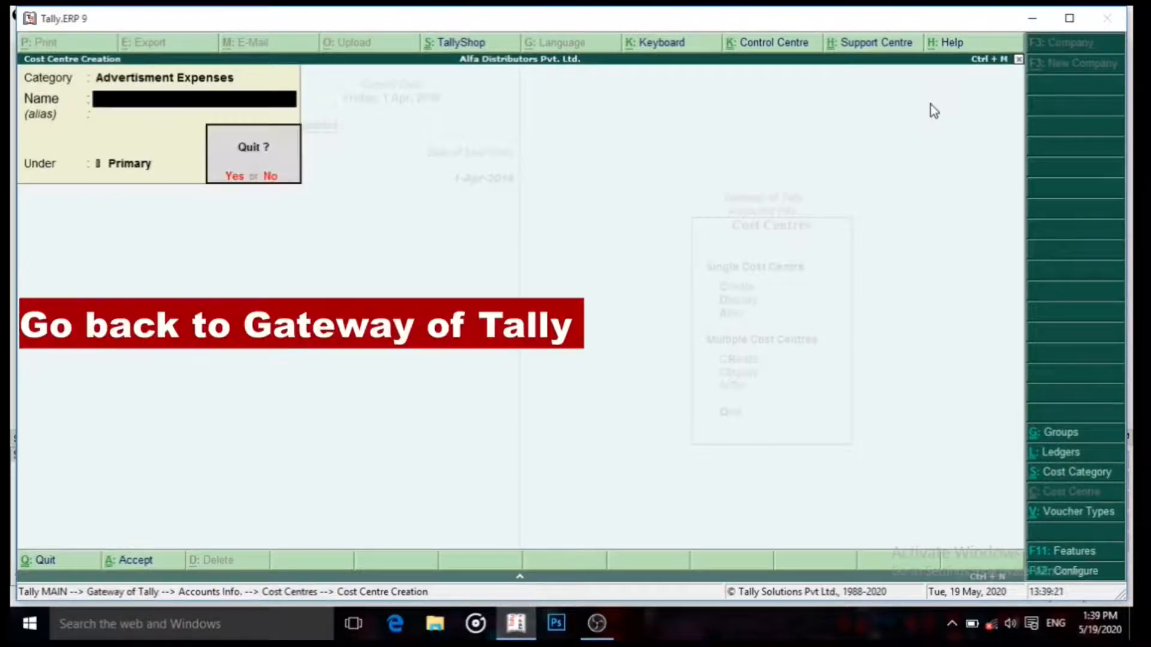
key(Return)
key(Escape)
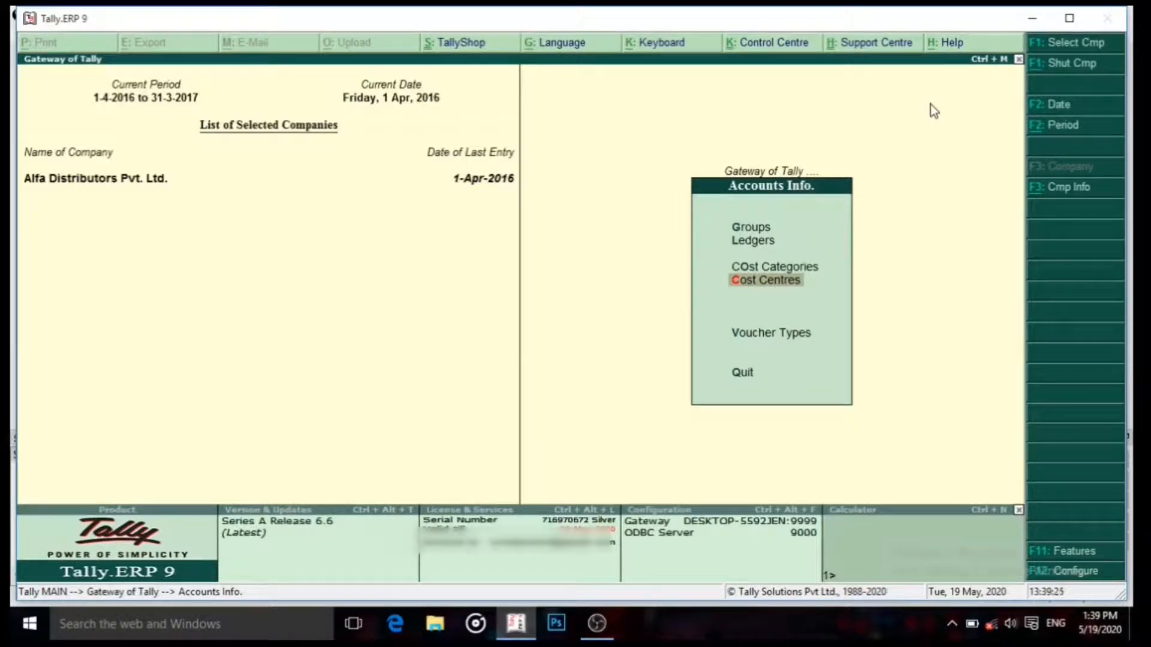
Step: Leave Accounts Info and open Accounting Vouchers to create a payment voucher
key(Escape)
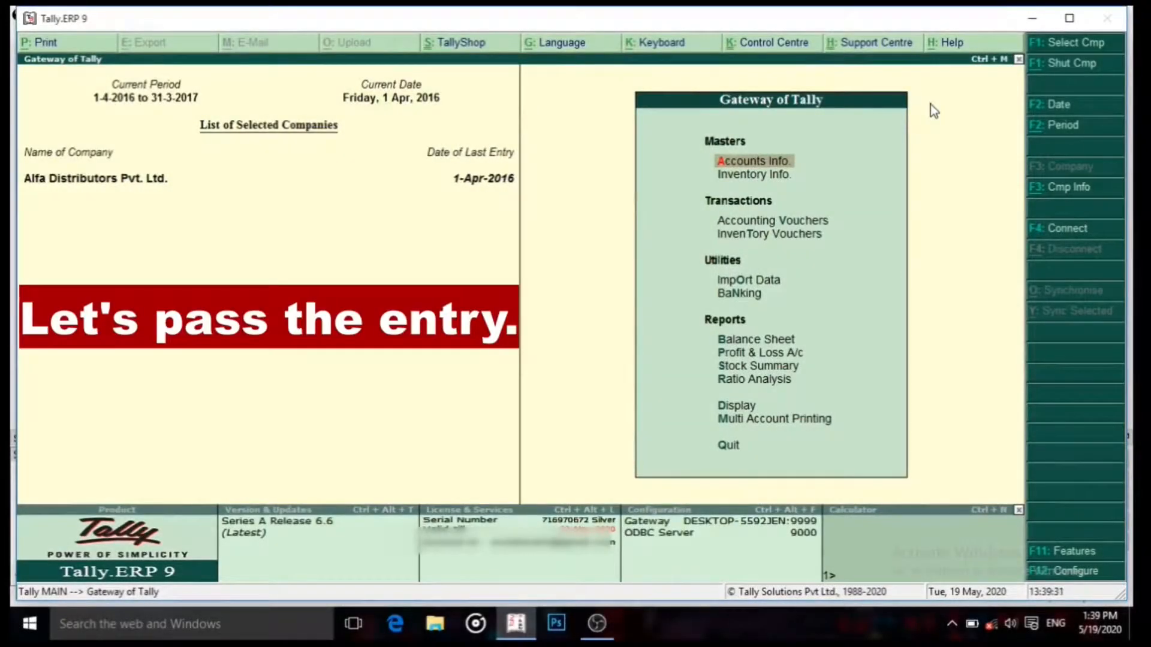
key(Down)
key(Down)
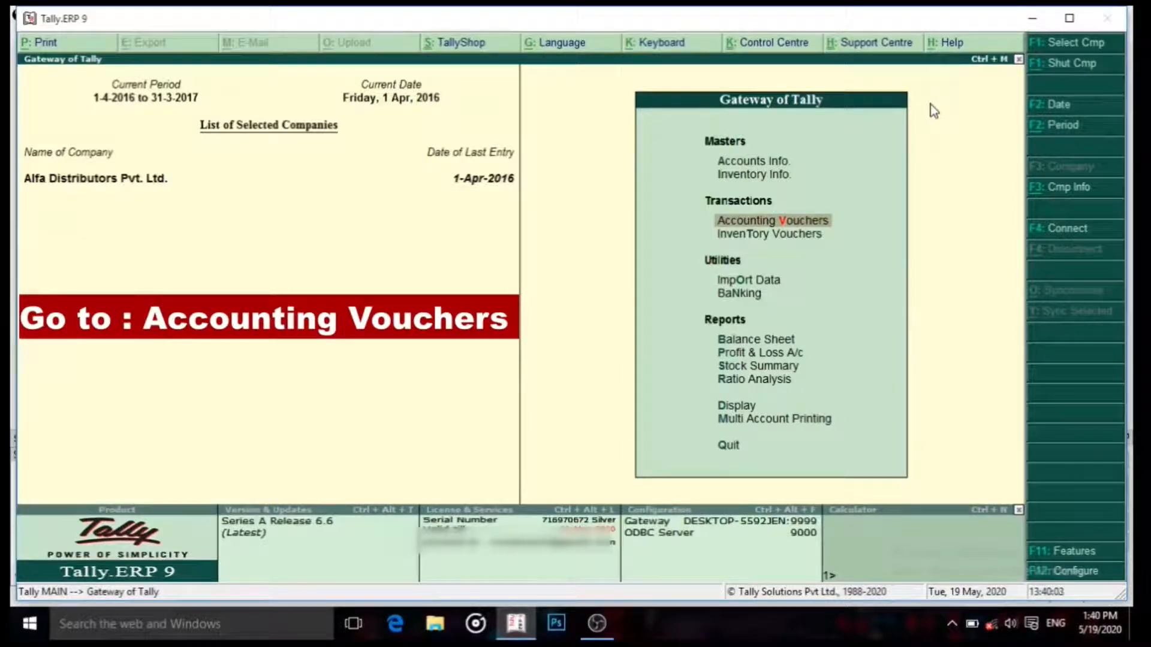
key(Return)
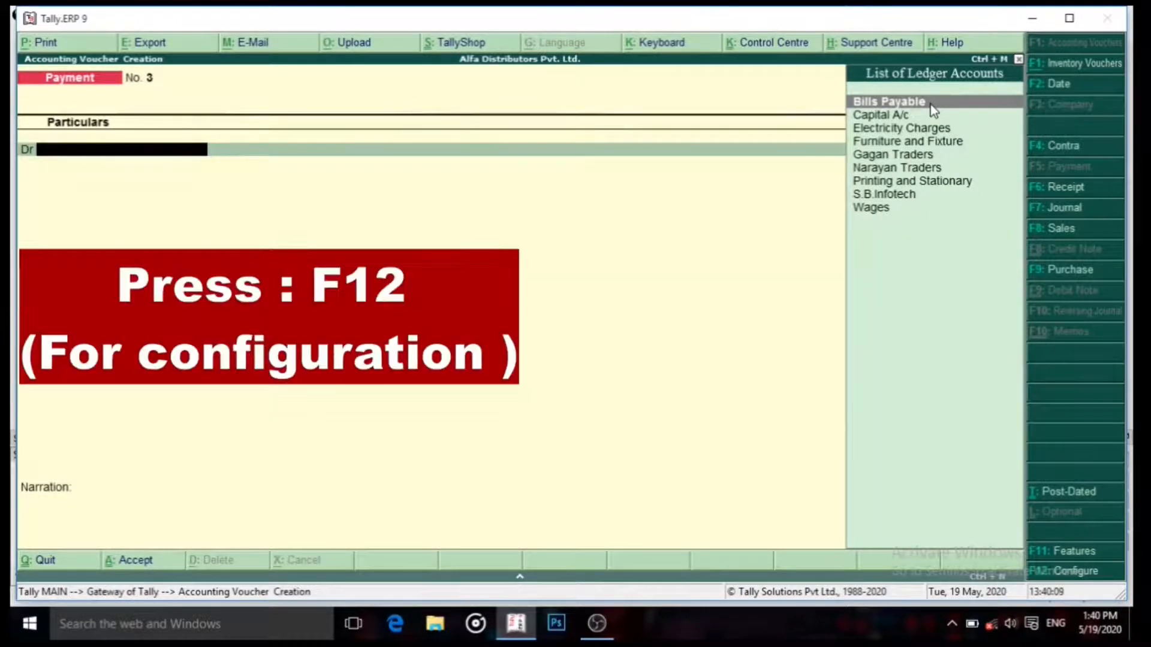
Step: Configure payment vouchers with single entry mode set to Yes and Cr/Dr instead of To/By set to No, then save
key(F12)
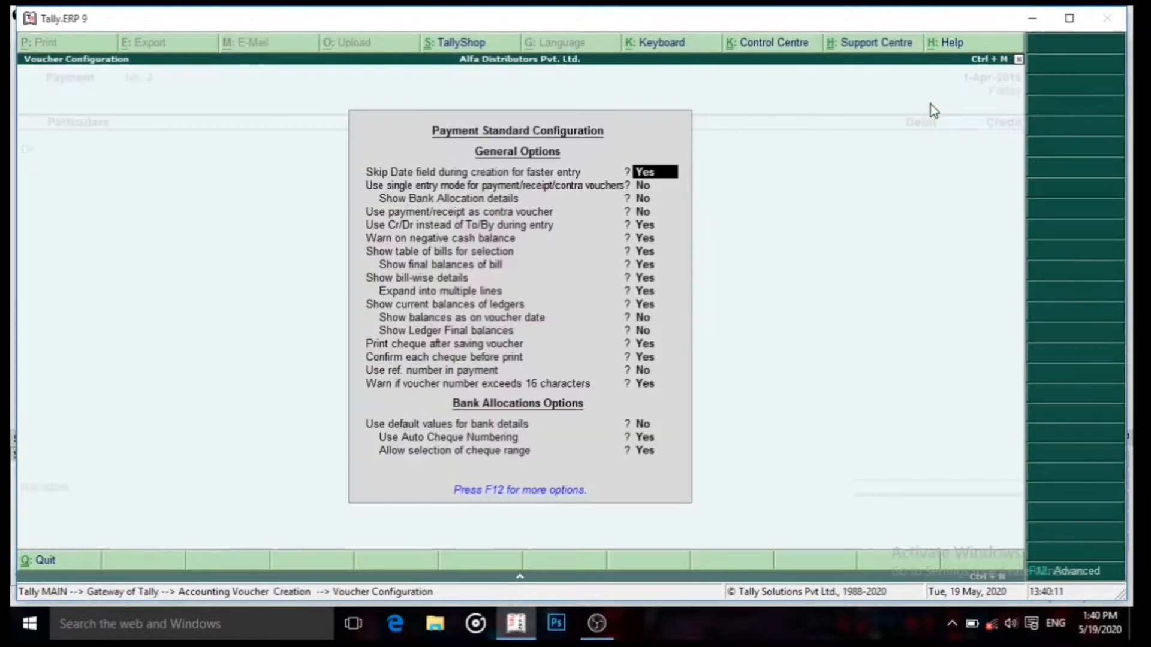
key(Return)
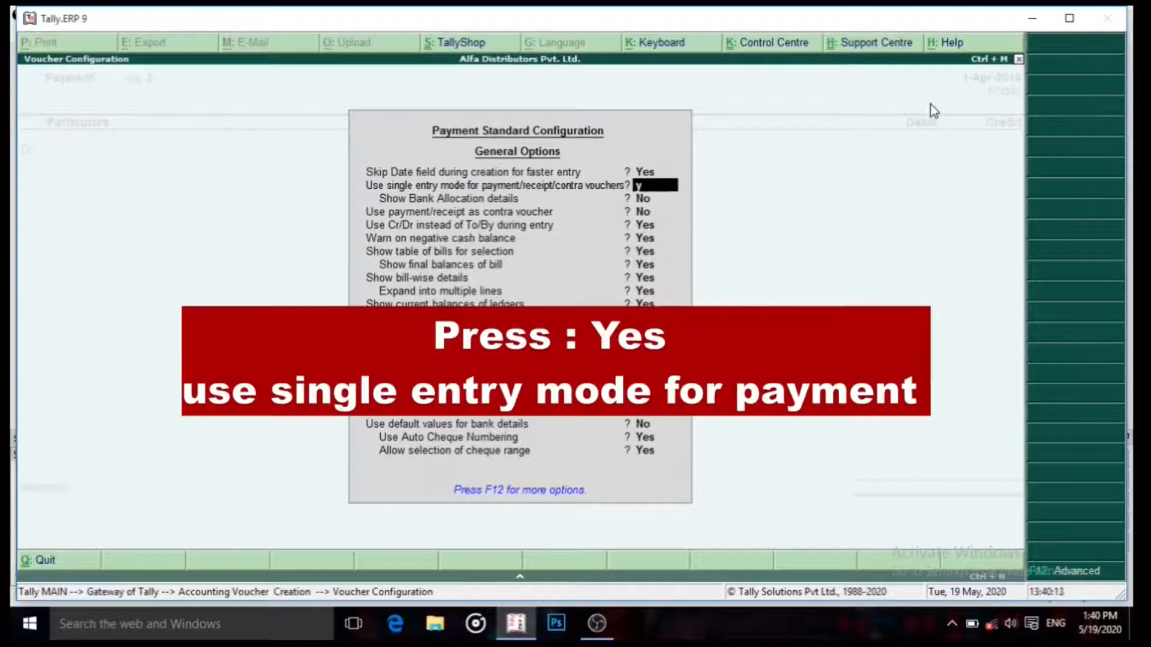
key(y)
key(Return)
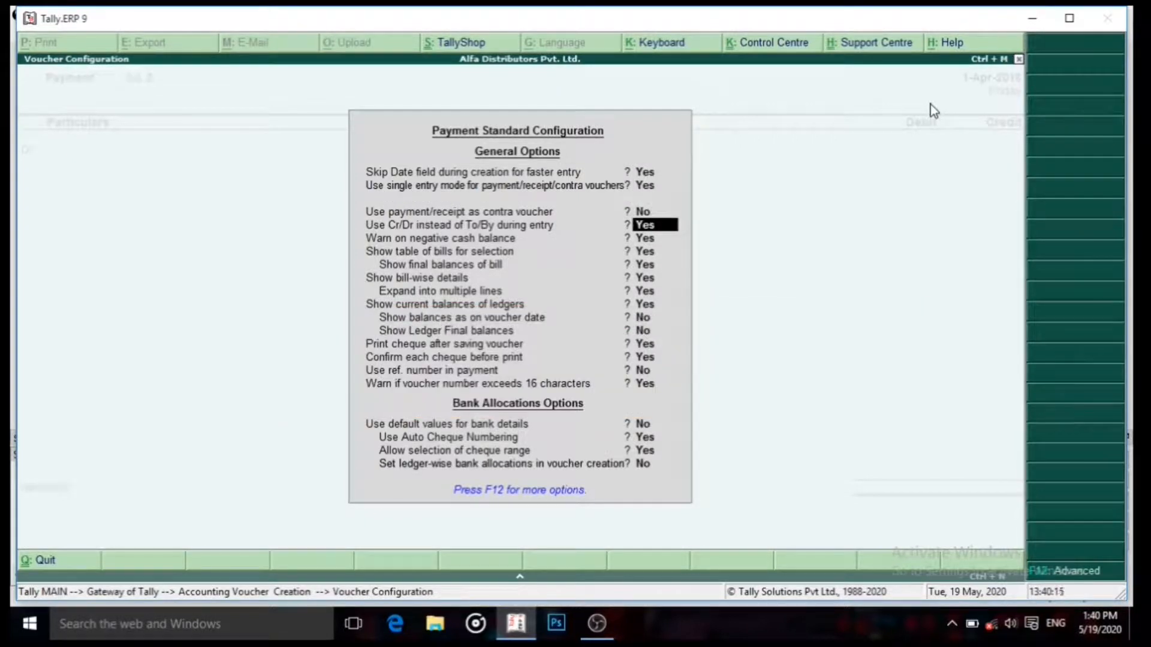
key(n)
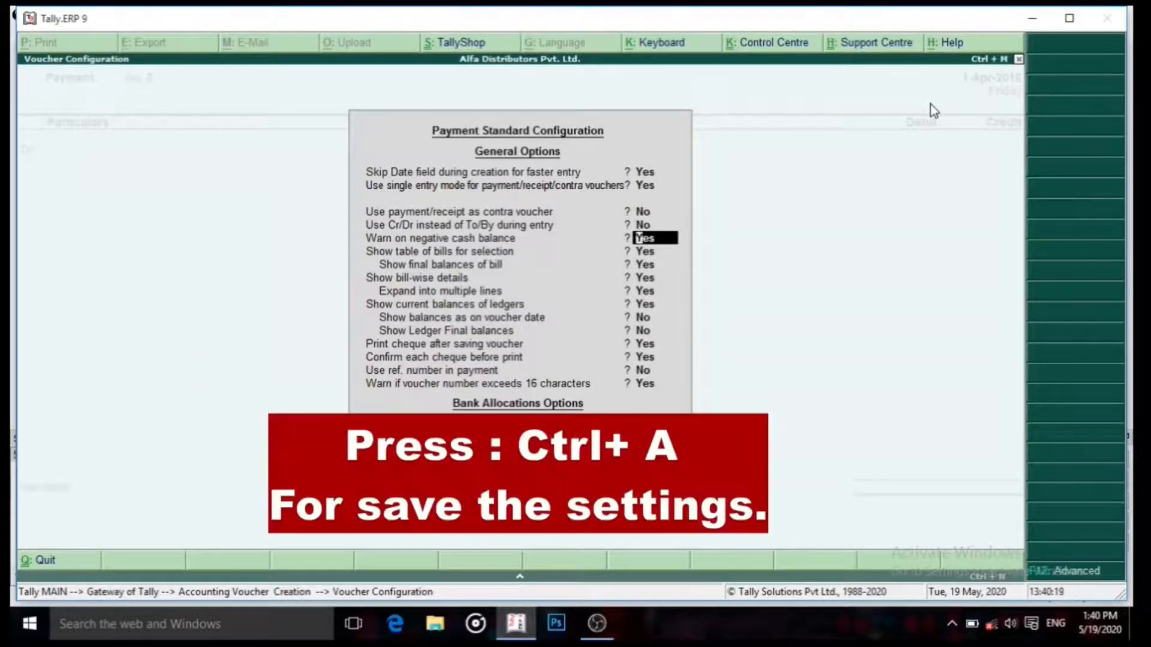
key(ctrl+a)
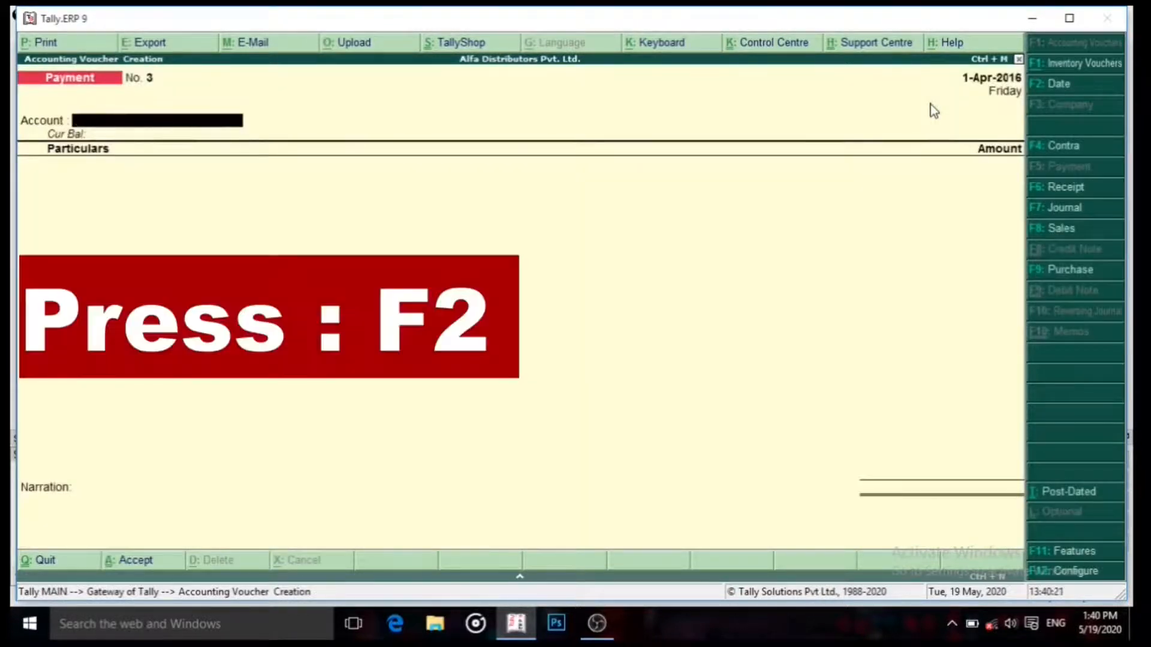
Step: Date the payment voucher 1-May-2016 and choose Axis Bank as its account
key(F2)
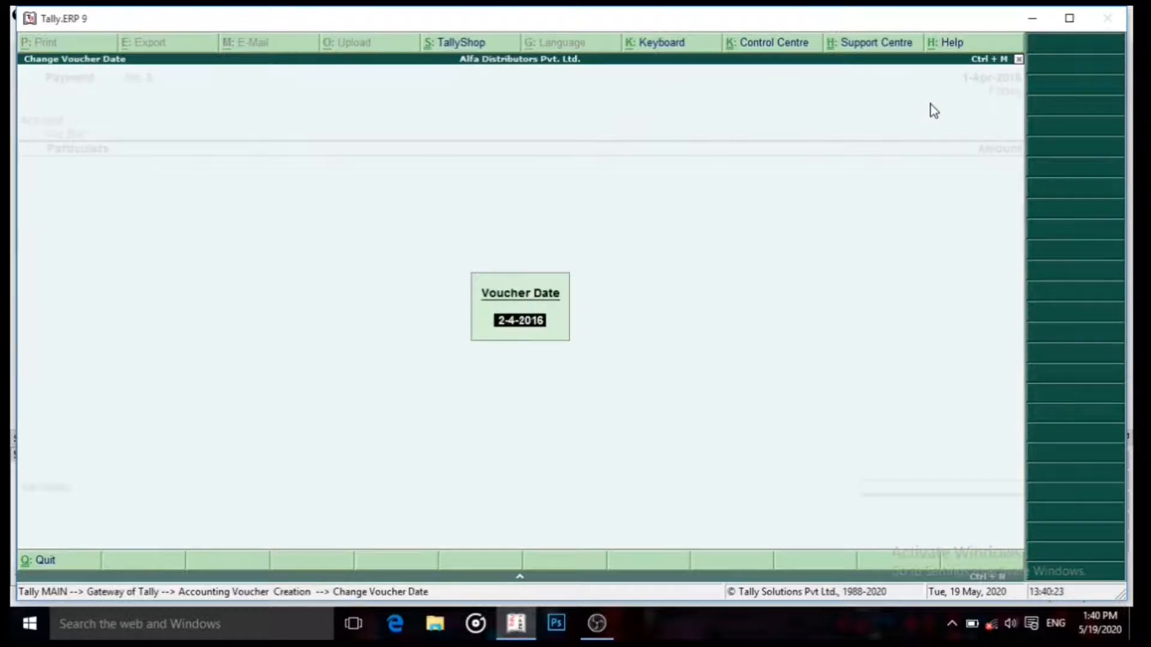
key(BackSpace)
text(1.5)
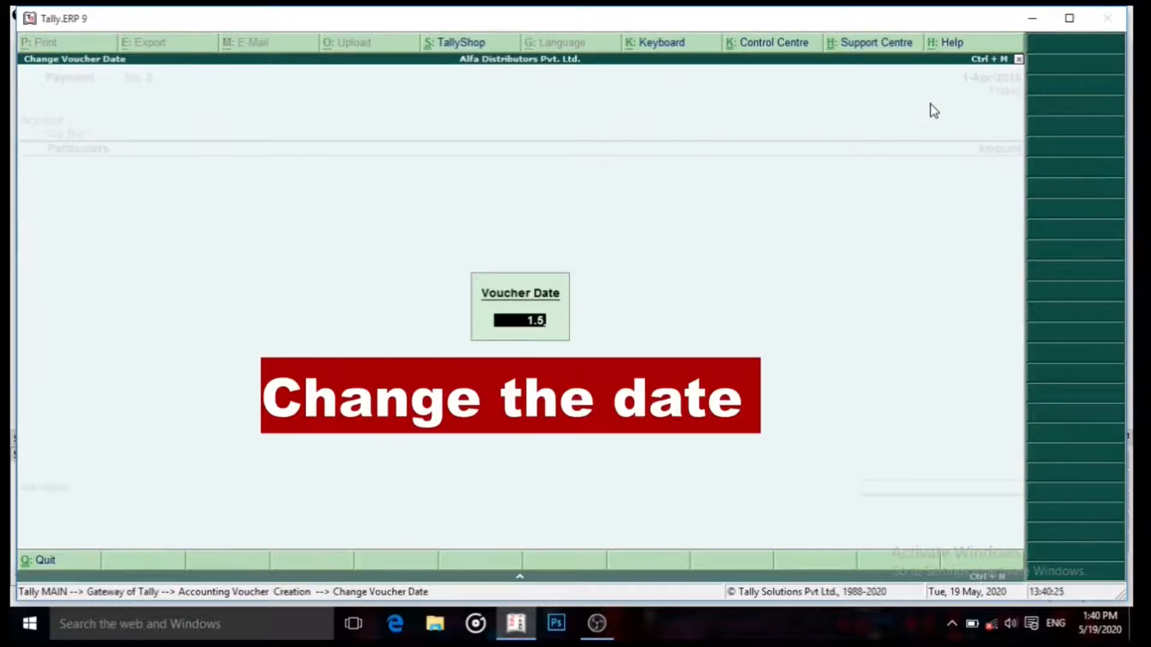
key(Return)
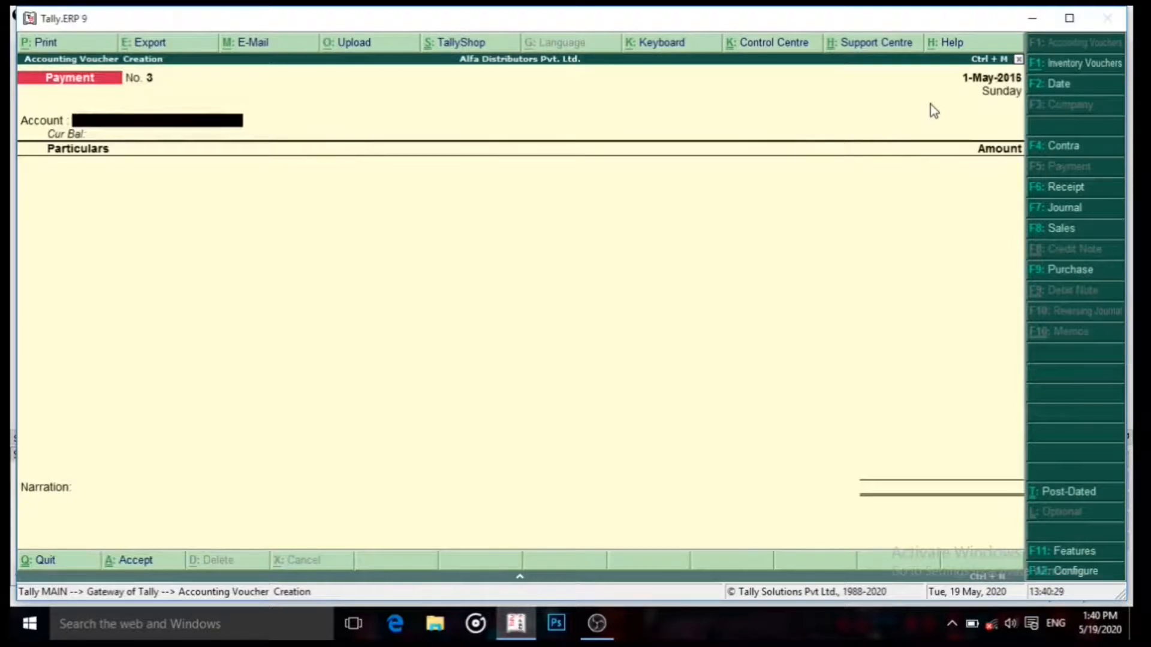
text(Sb)
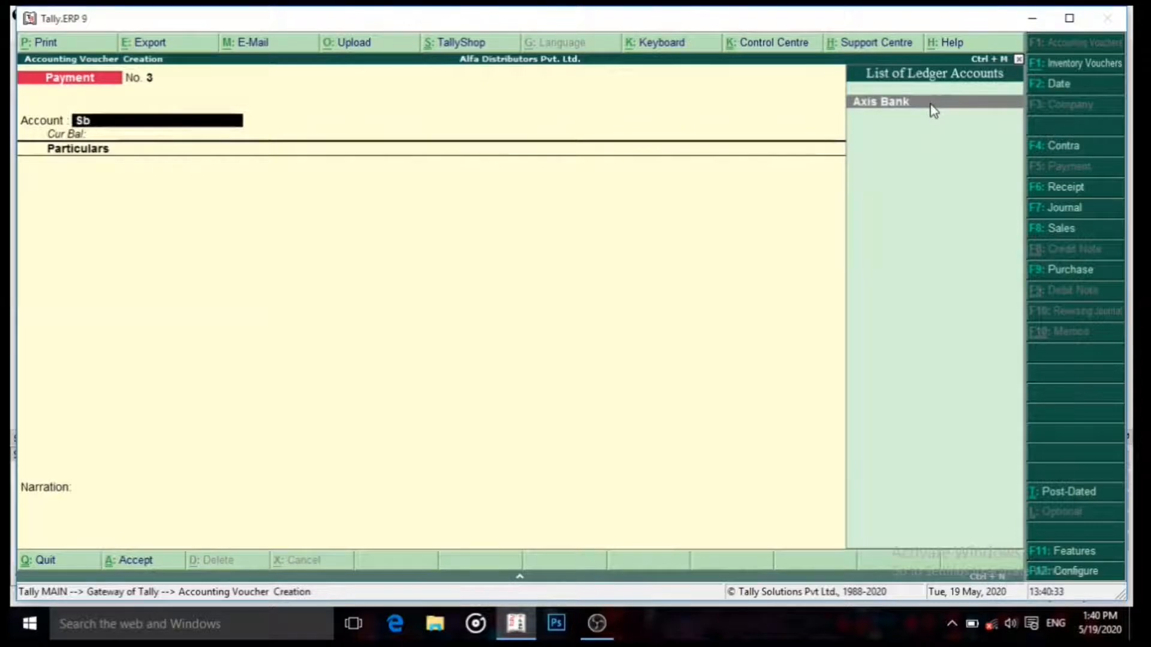
key(Return)
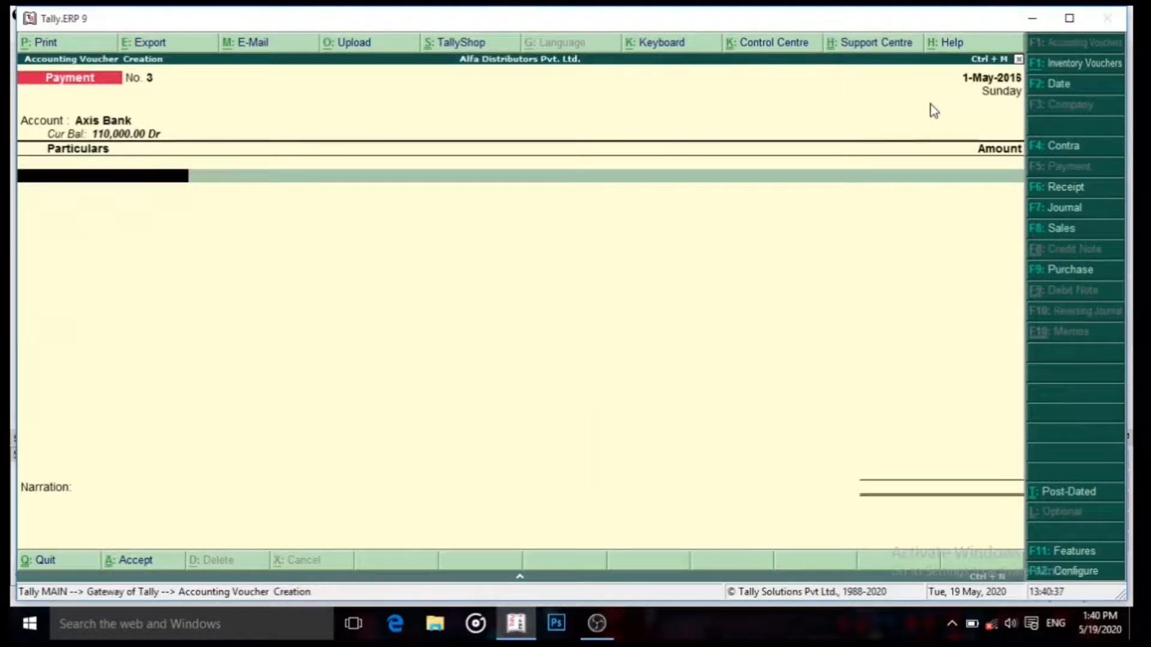
Step: Create a new ledger from the voucher's particulars line and name it "Advertisment Expenses", without an alias
key(alt+c)
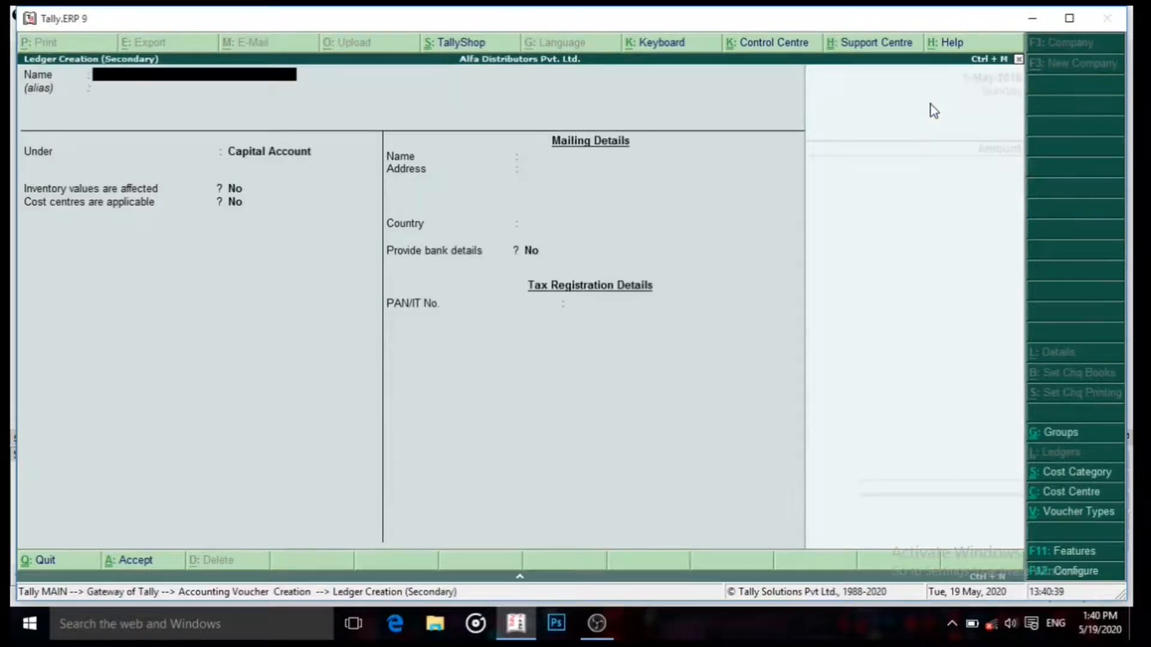
text(Adv)
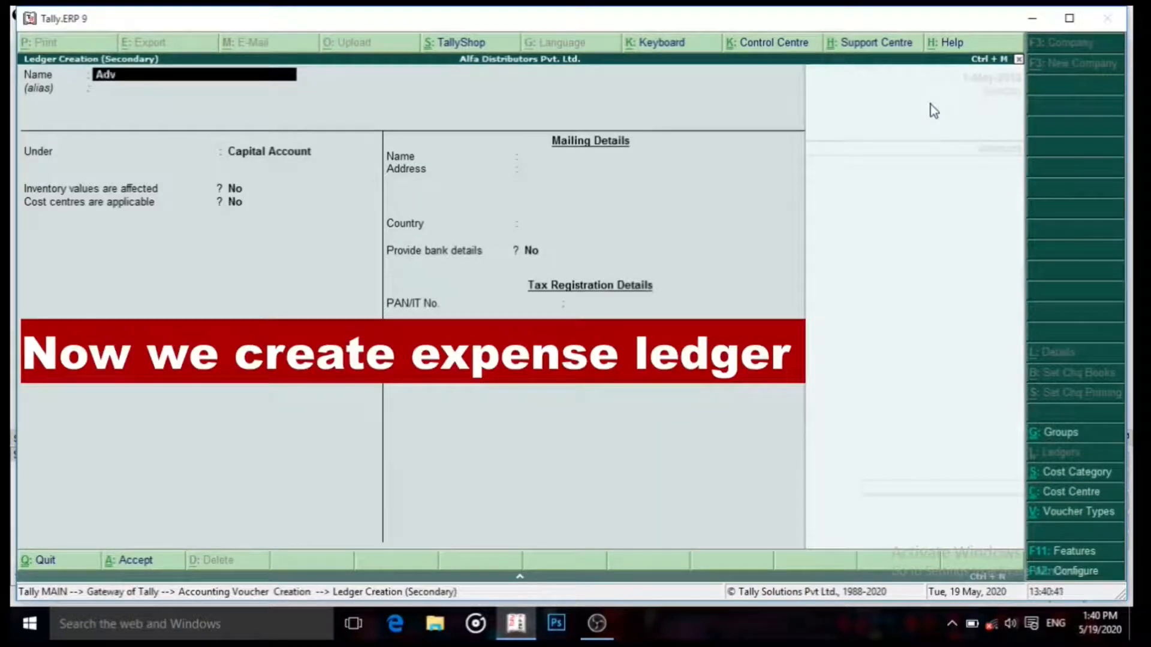
text(erti)
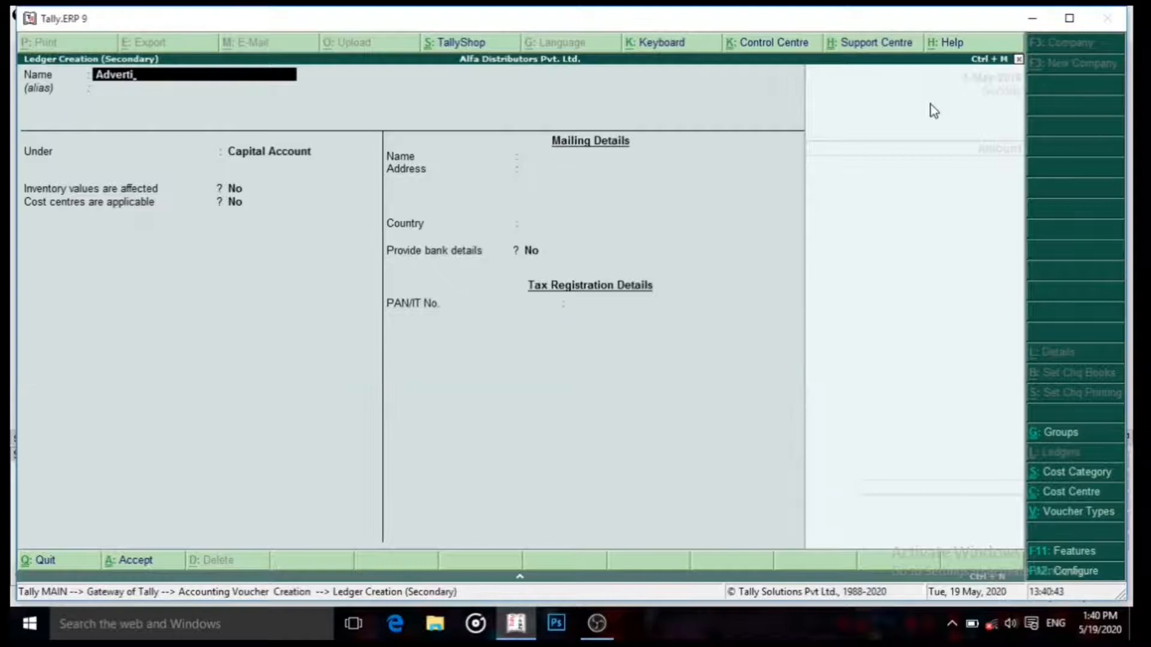
text(sment)
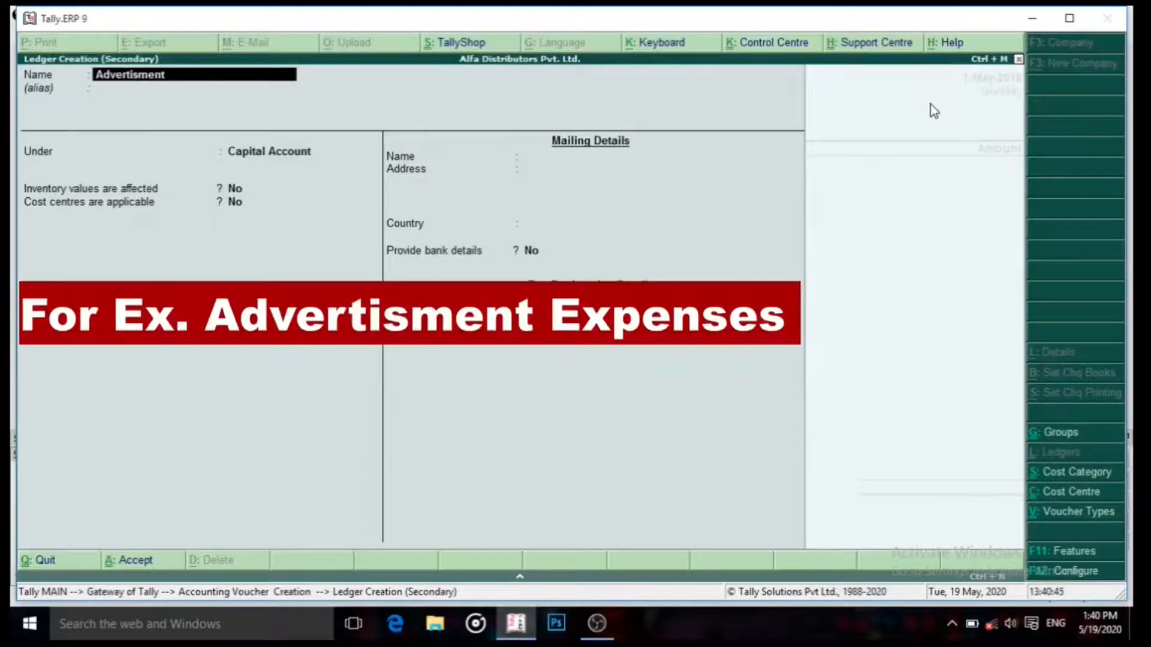
text( Expenses)
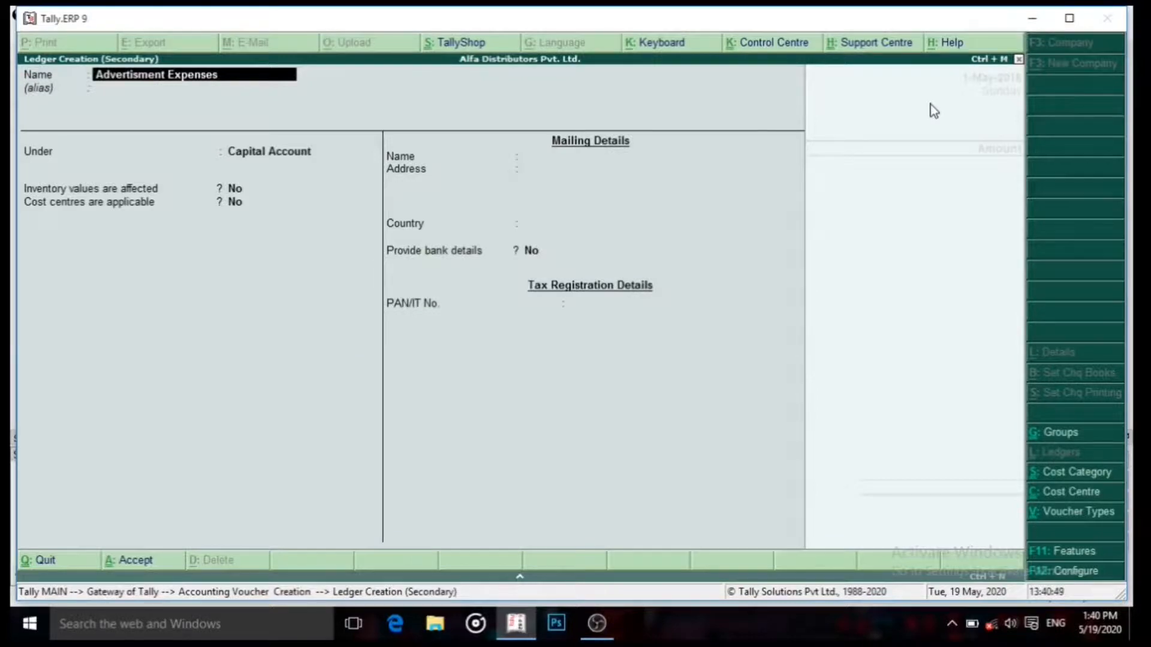
key(Return)
key(Return)
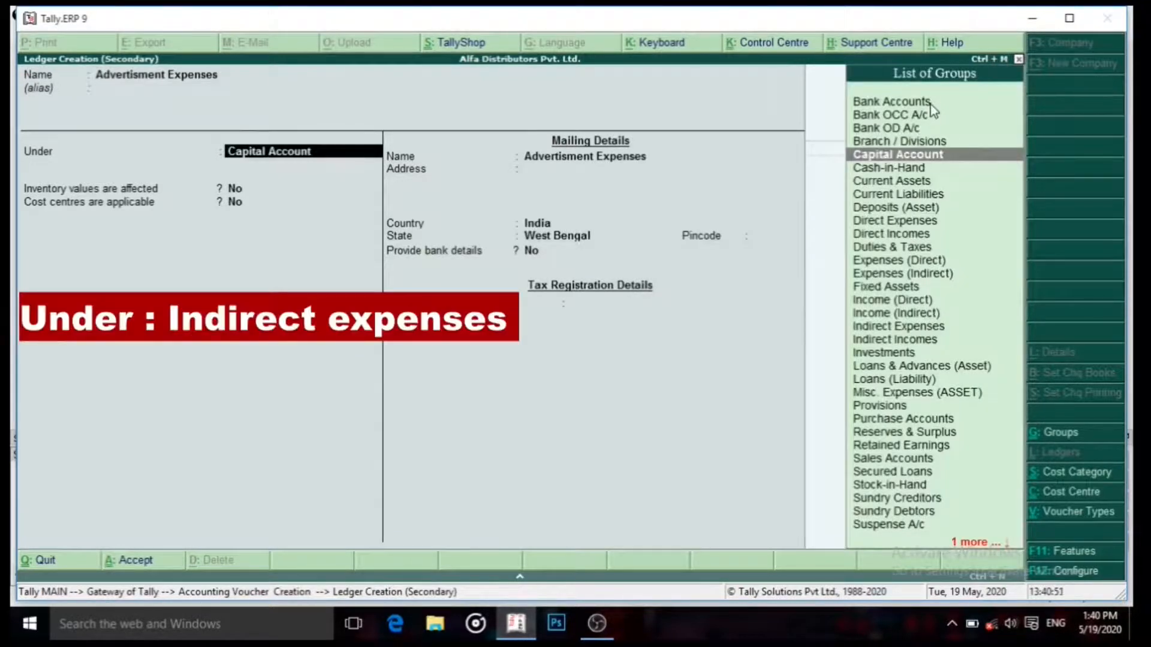
Step: Place the ledger under Indirect Expenses with ledger type Not Applicable and cost centres applicable set to Yes, then save it
text(Ind)
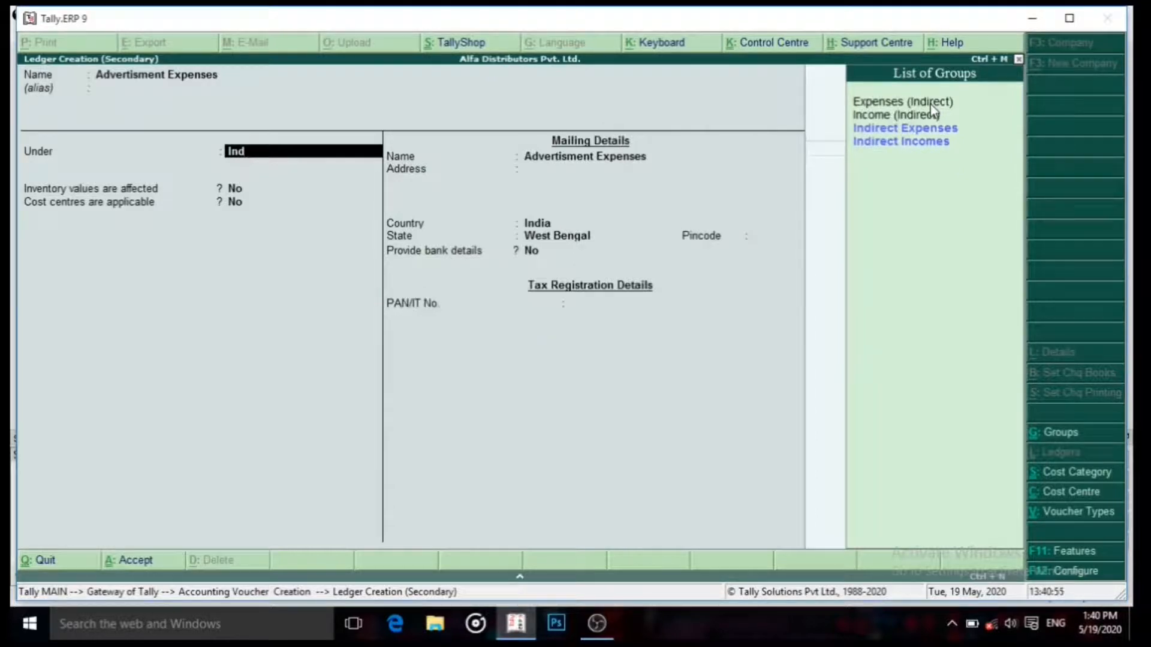
text(i)
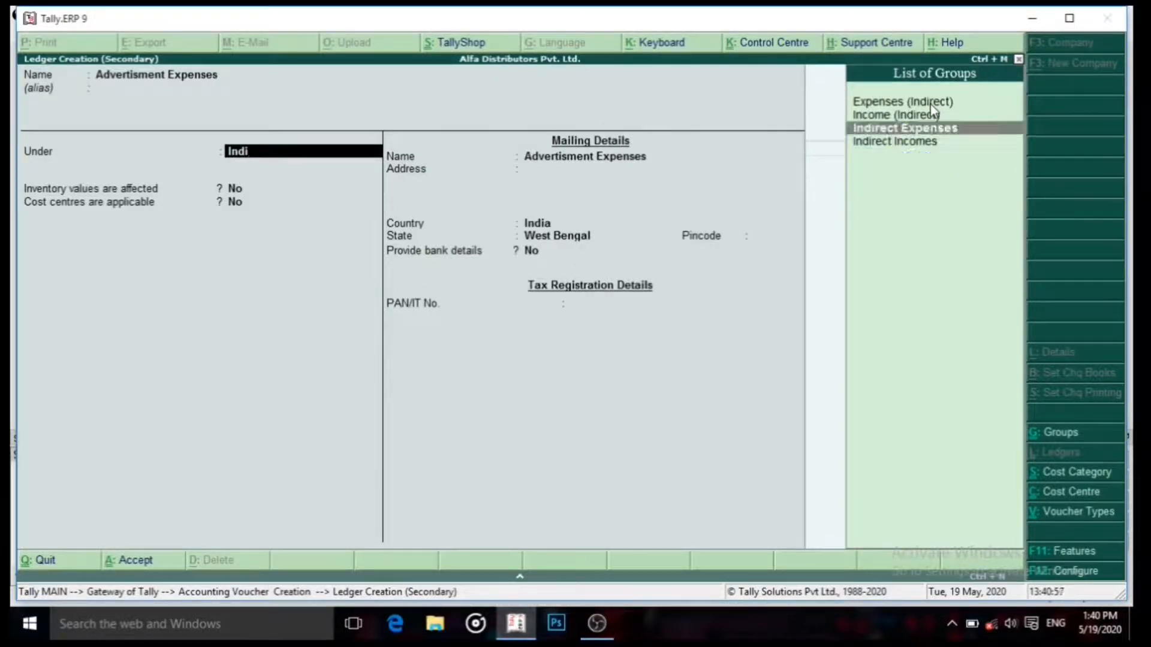
key(Return)
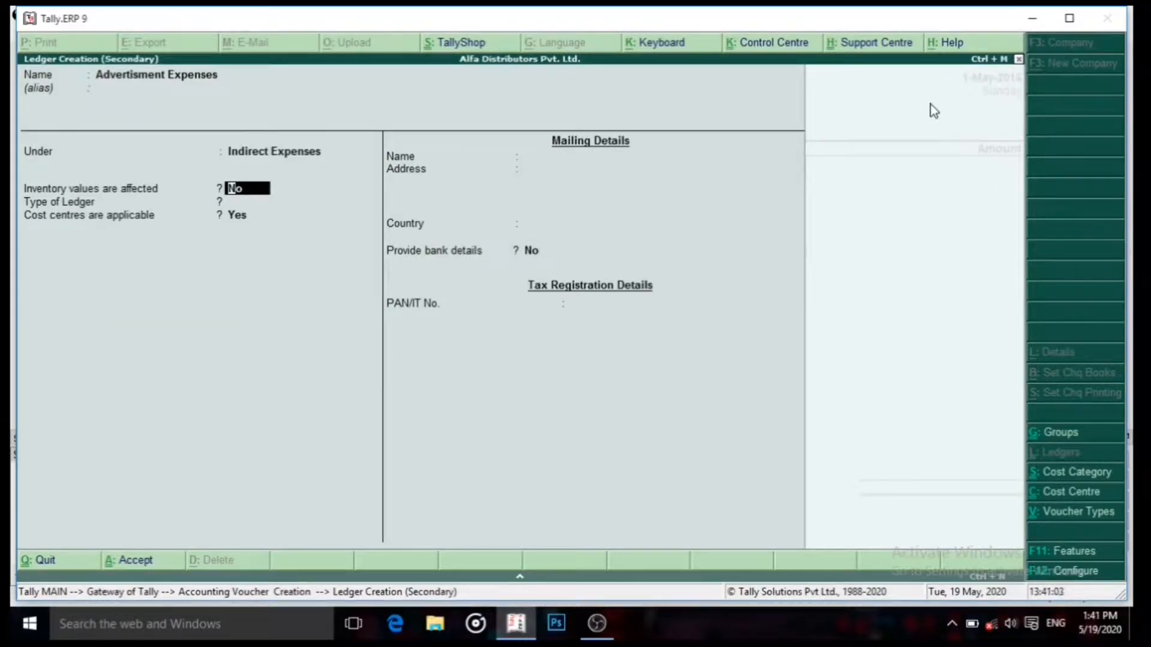
key(Return)
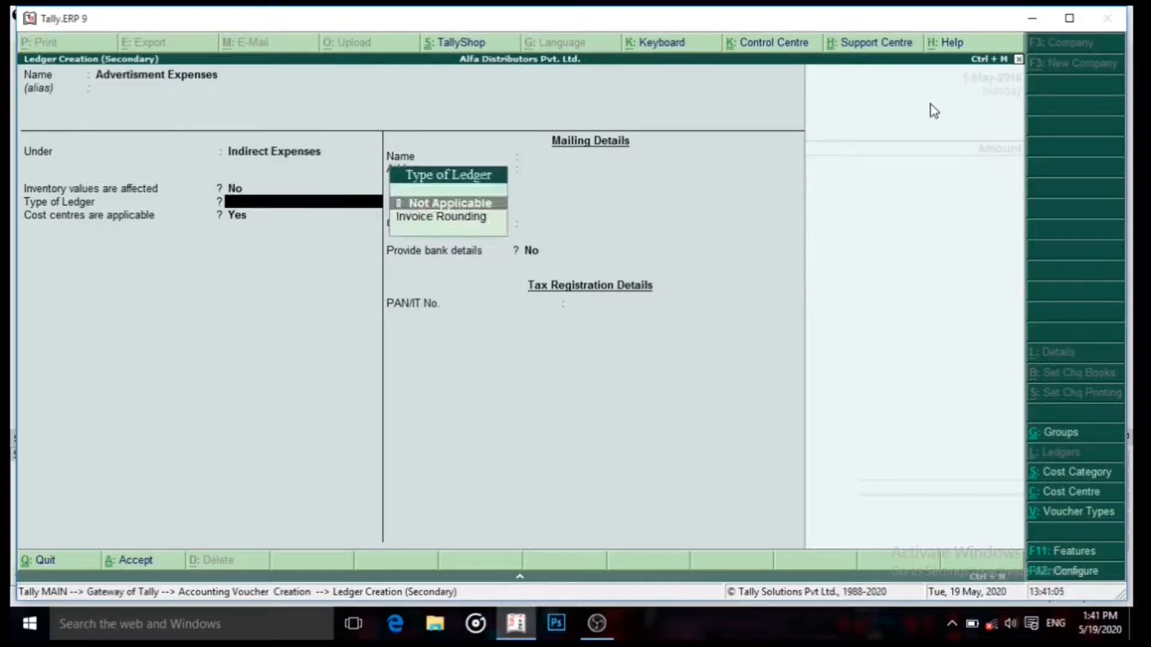
key(Return)
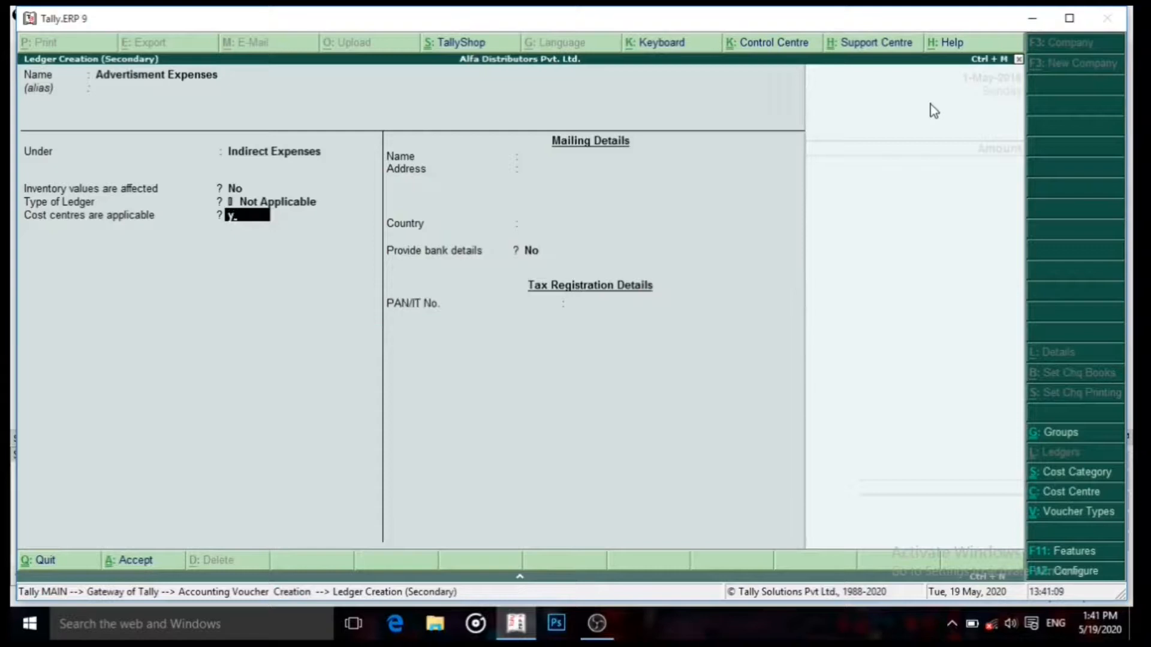
key(Return)
key(Return)
key(Return)
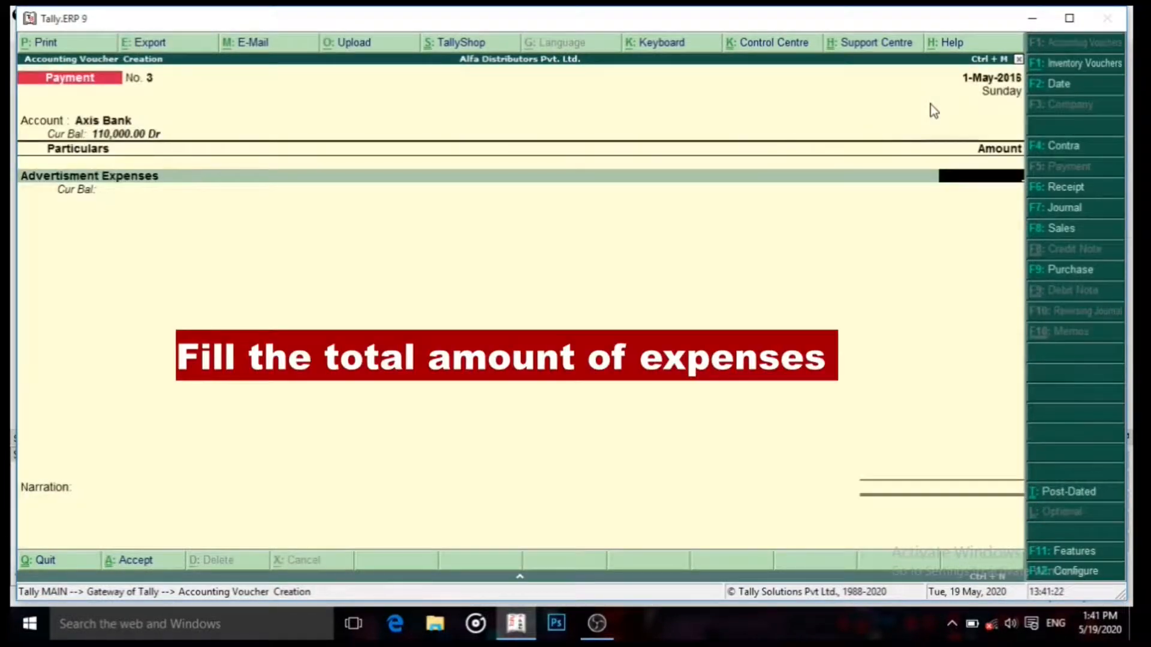
Step: Enter 30000 as the Advertisment Expenses amount and choose the Advertisment Expenses cost category for its allocation
text(30000)
key(Return)
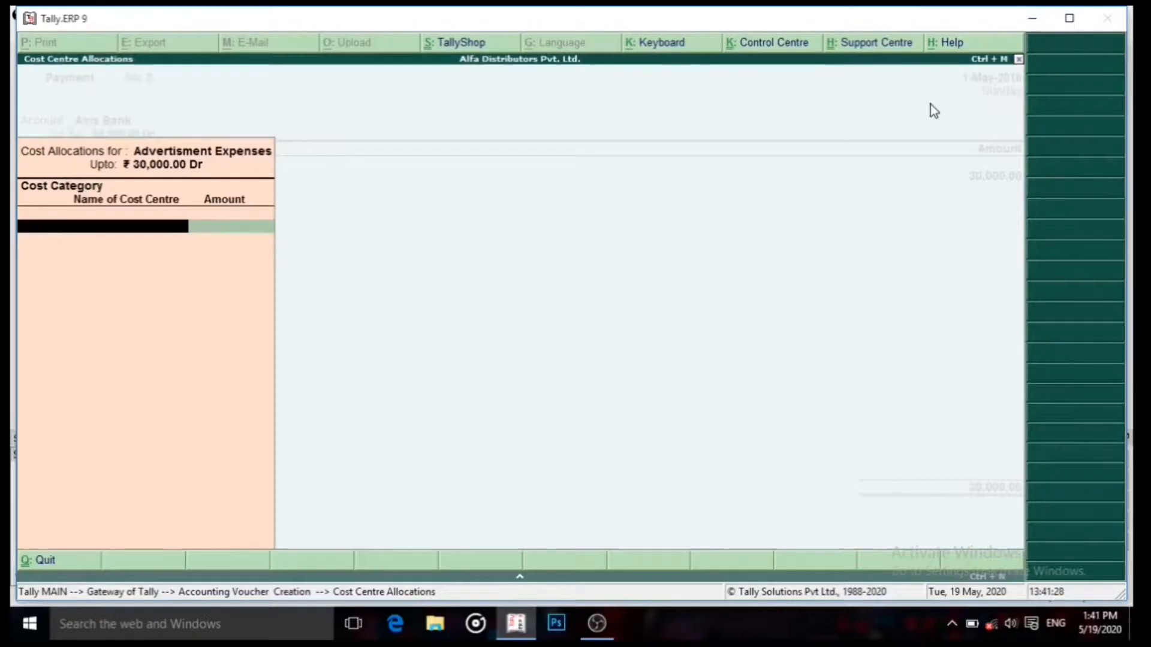
text(P)
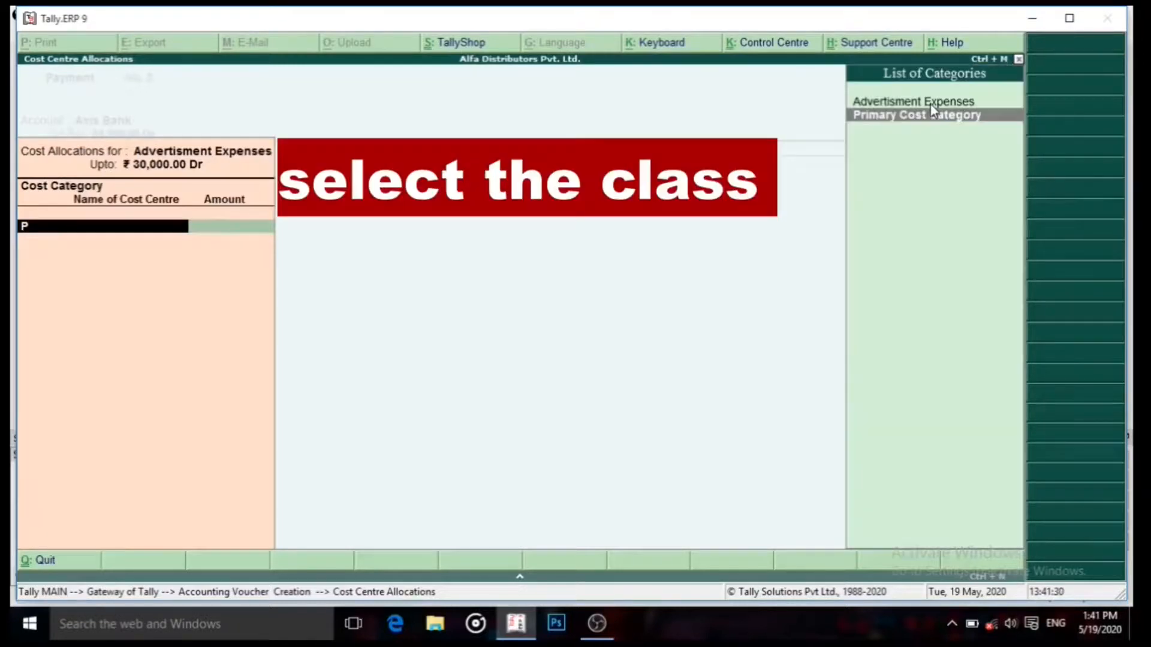
click(931, 102)
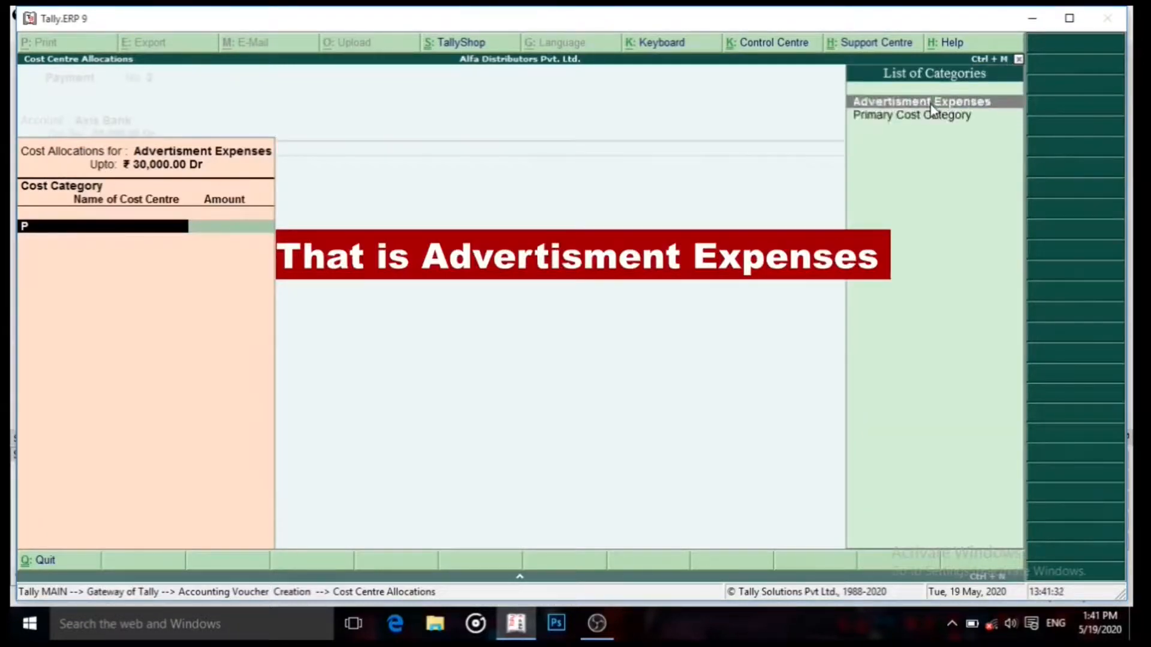
key(Return)
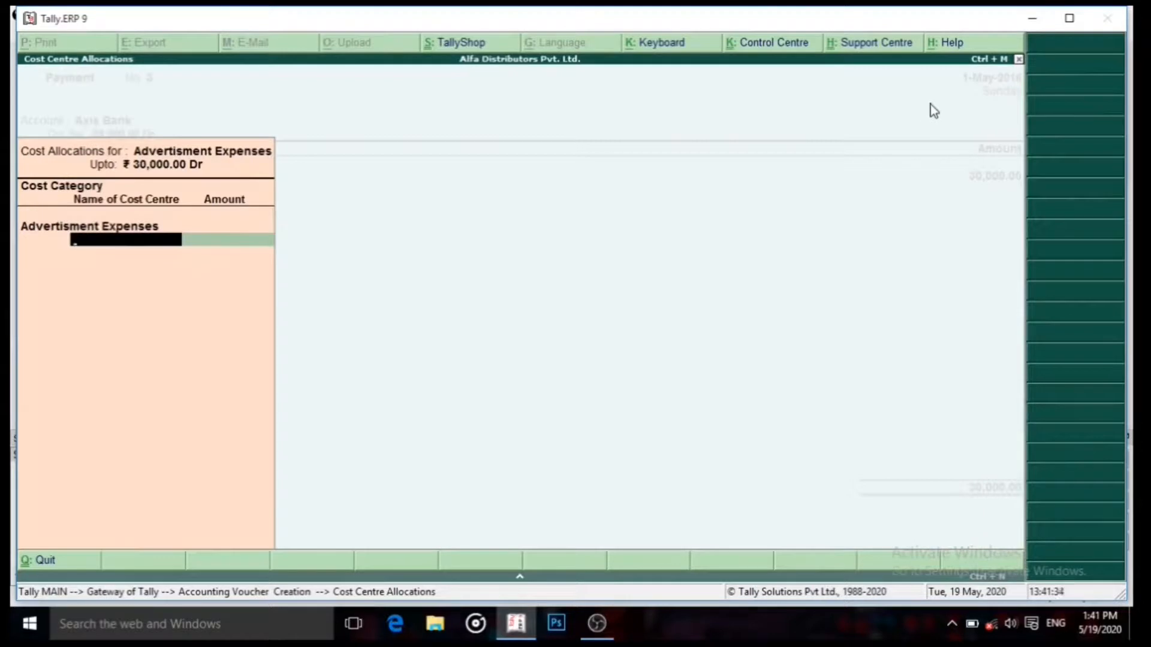
Step: Allocate 15,000 of the expense to the Tv Advertisment cost centre
text(T)
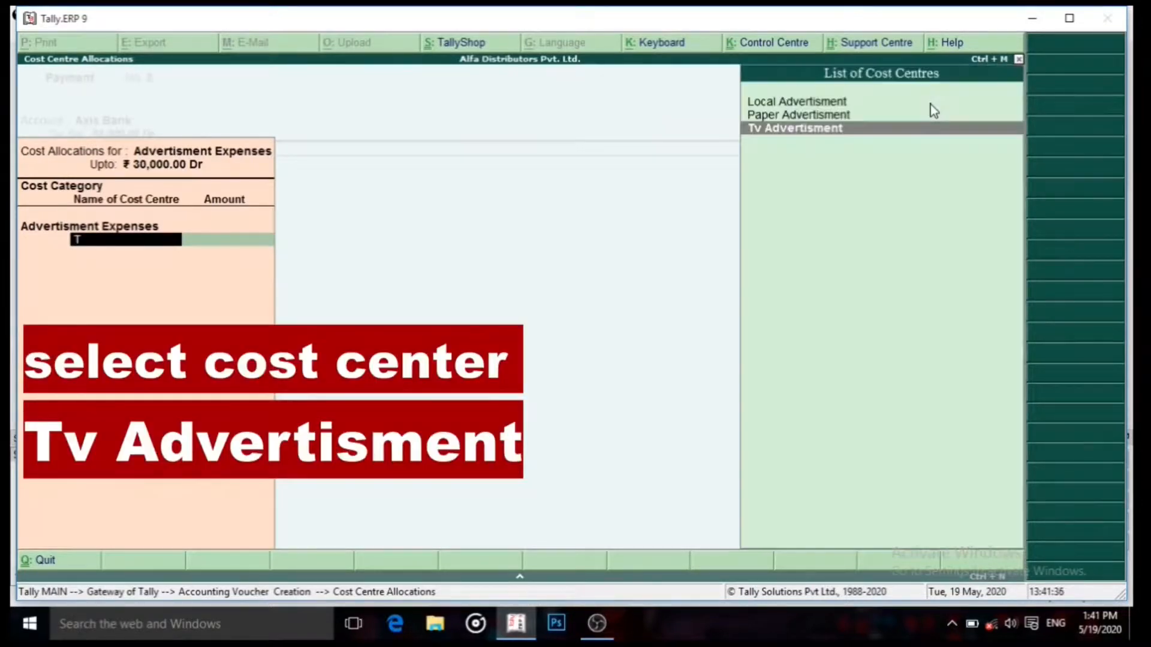
key(Return)
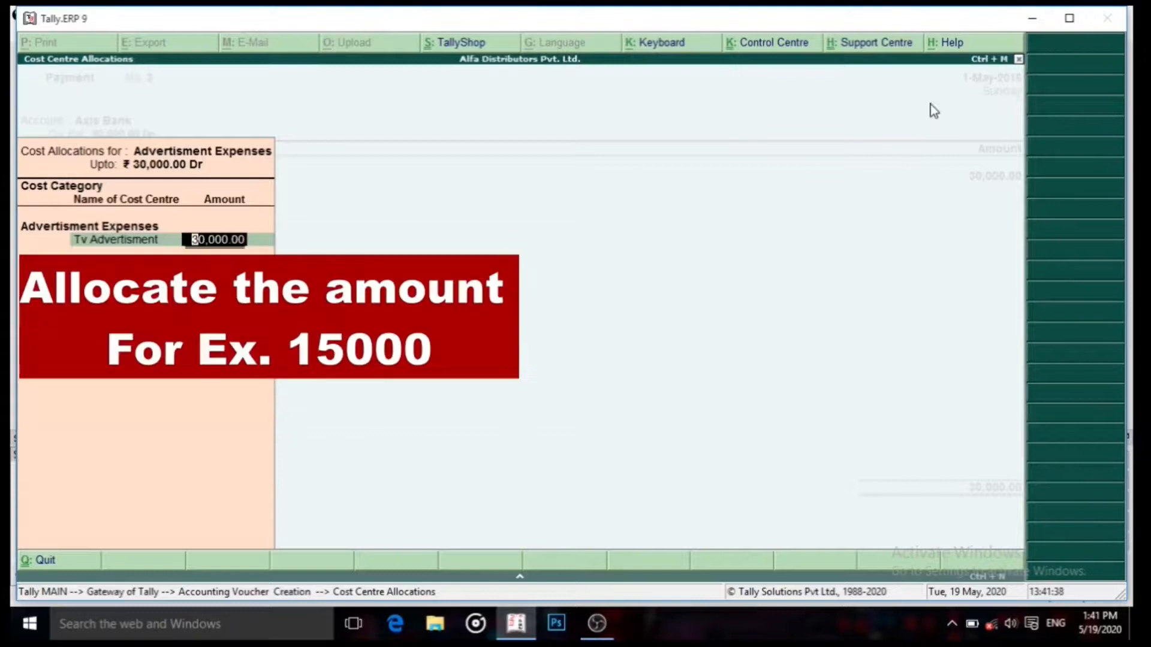
key(BackSpace)
text(15,000)
key(Return)
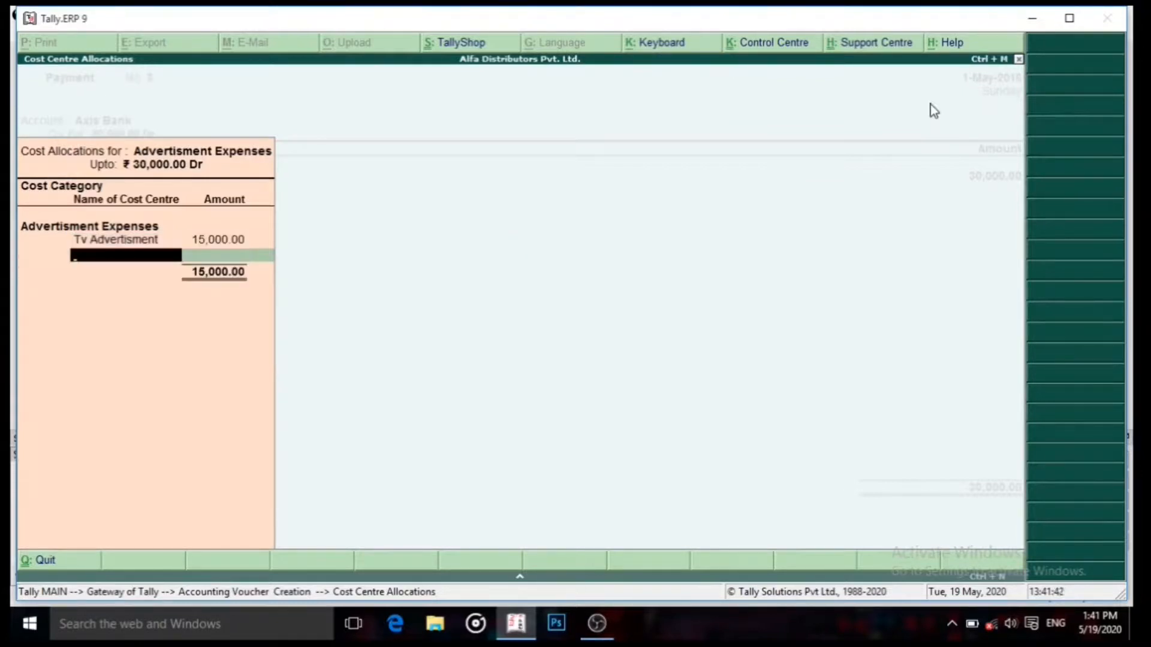
Step: Allocate 10000 of the expense to the Paper Advertisment cost centre
text(Pa)
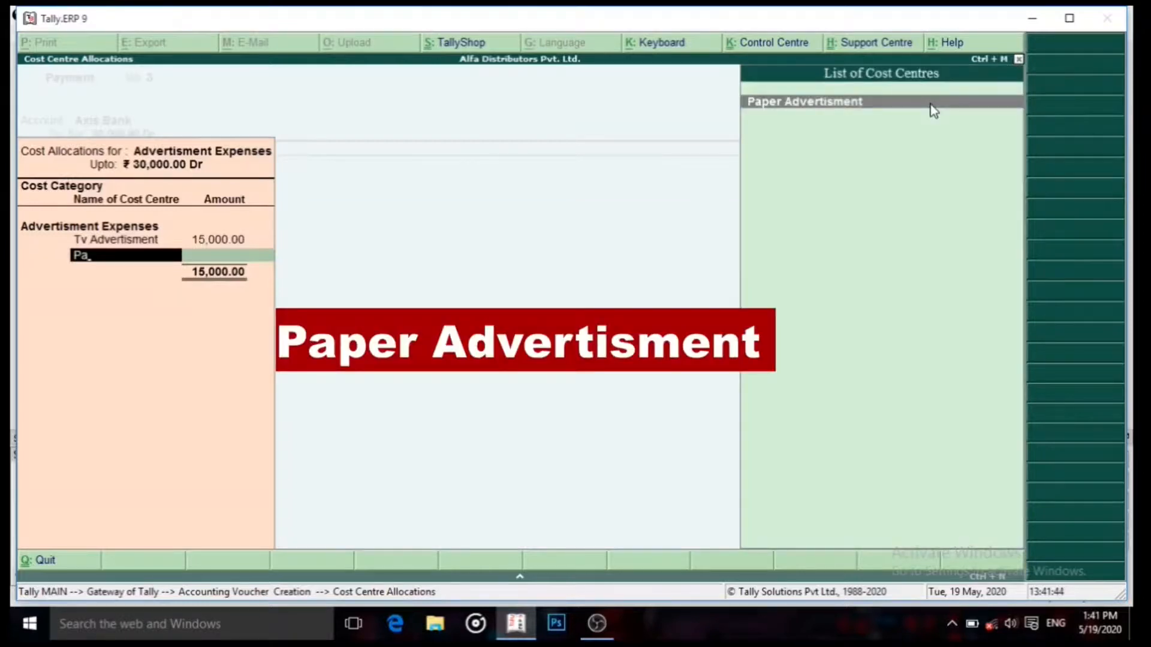
key(Return)
text(10,0)
text(0000)
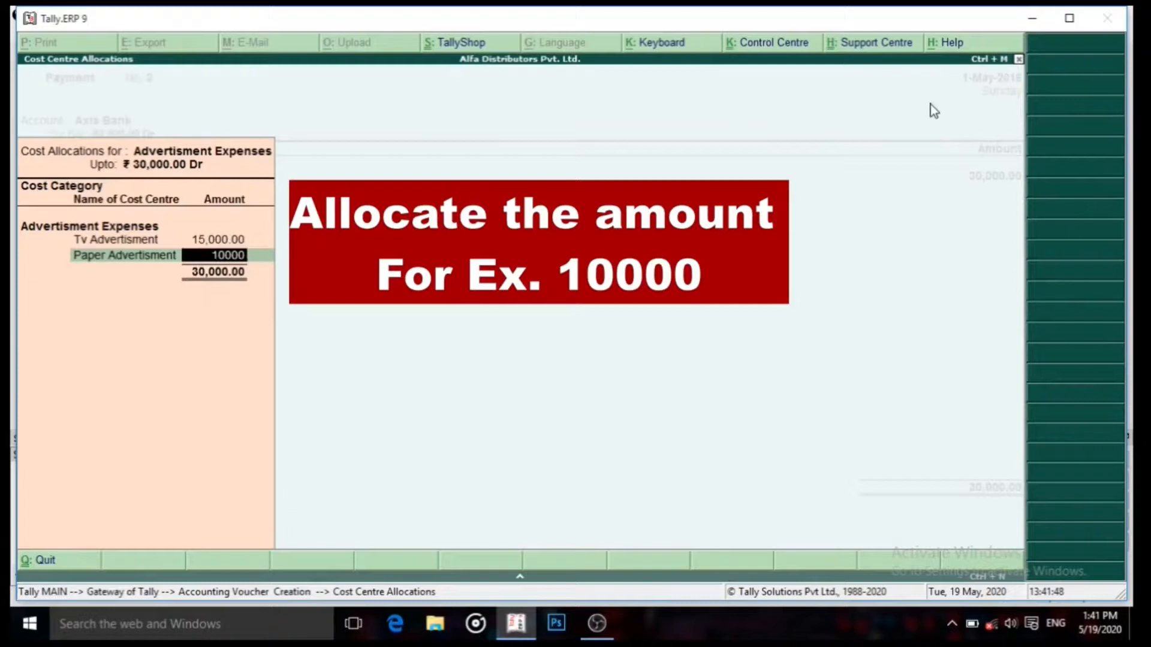
key(Return)
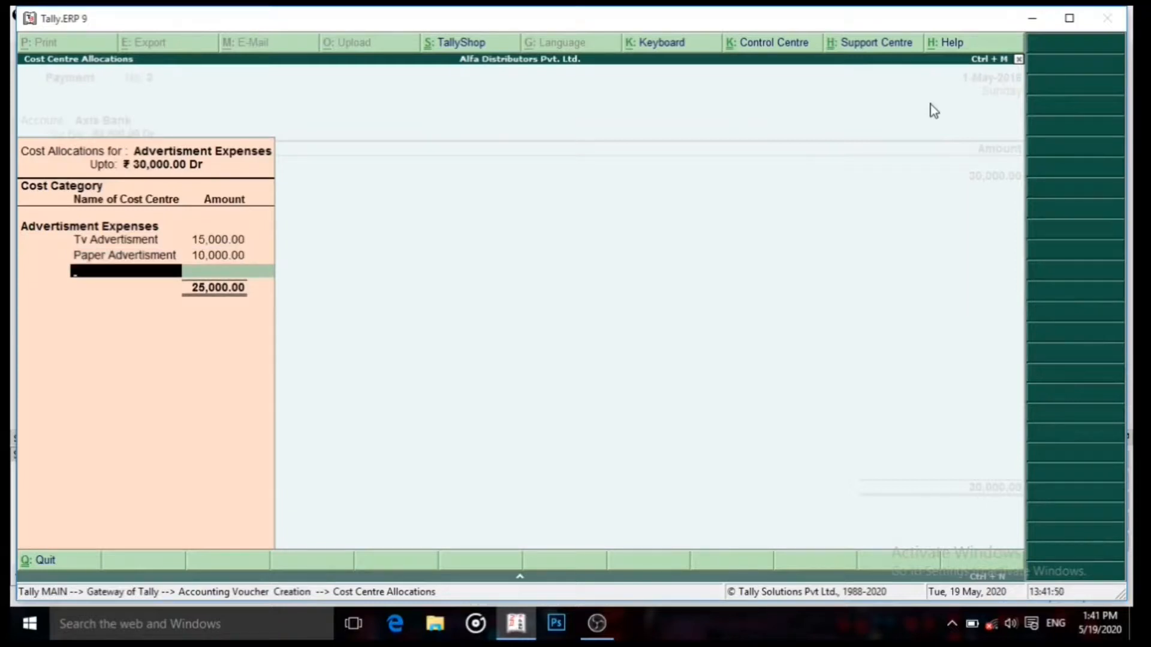
Step: Allocate the remaining 5,000 to the Local Advertisment cost centre and complete the cost centre allocation
text(L)
key(Return)
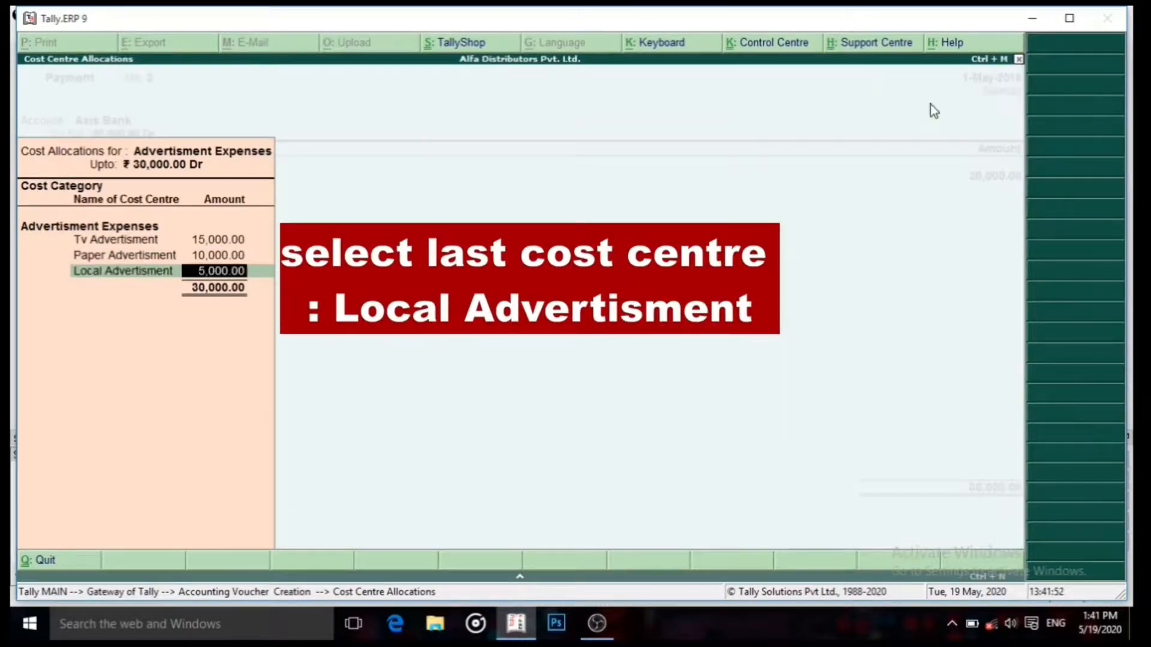
key(Return)
key(Return)
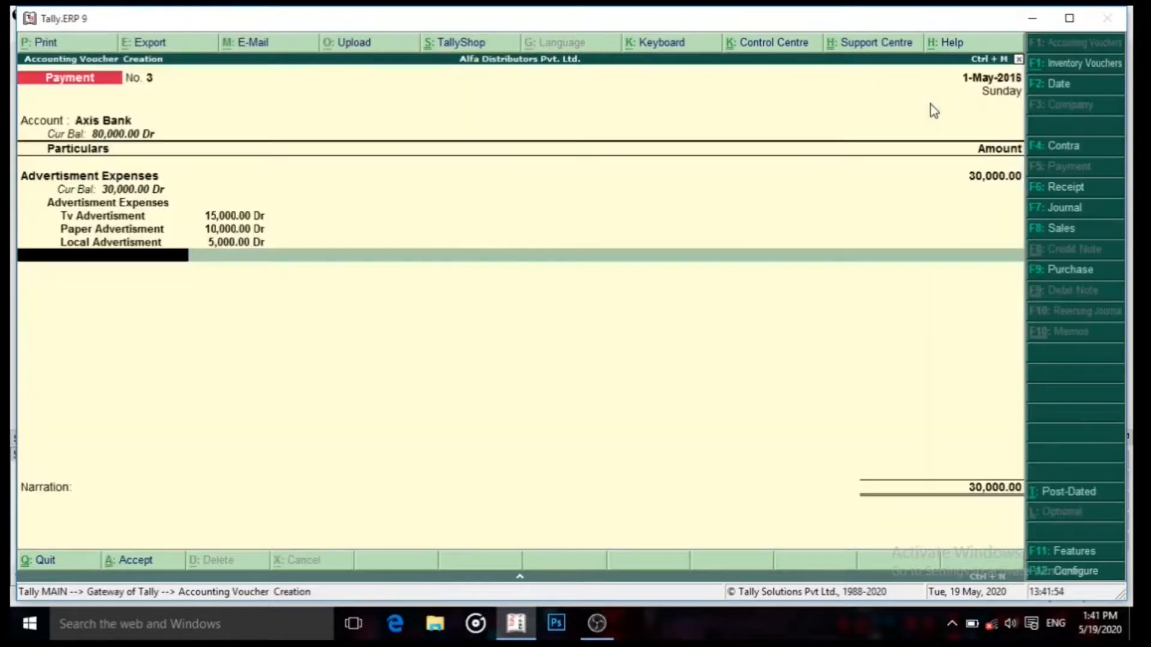
Step: Complete the Axis Bank allocation as a Cheque with range Not Applicable, instrument number 123456 and instrument date 1-May-2016
key(Return)
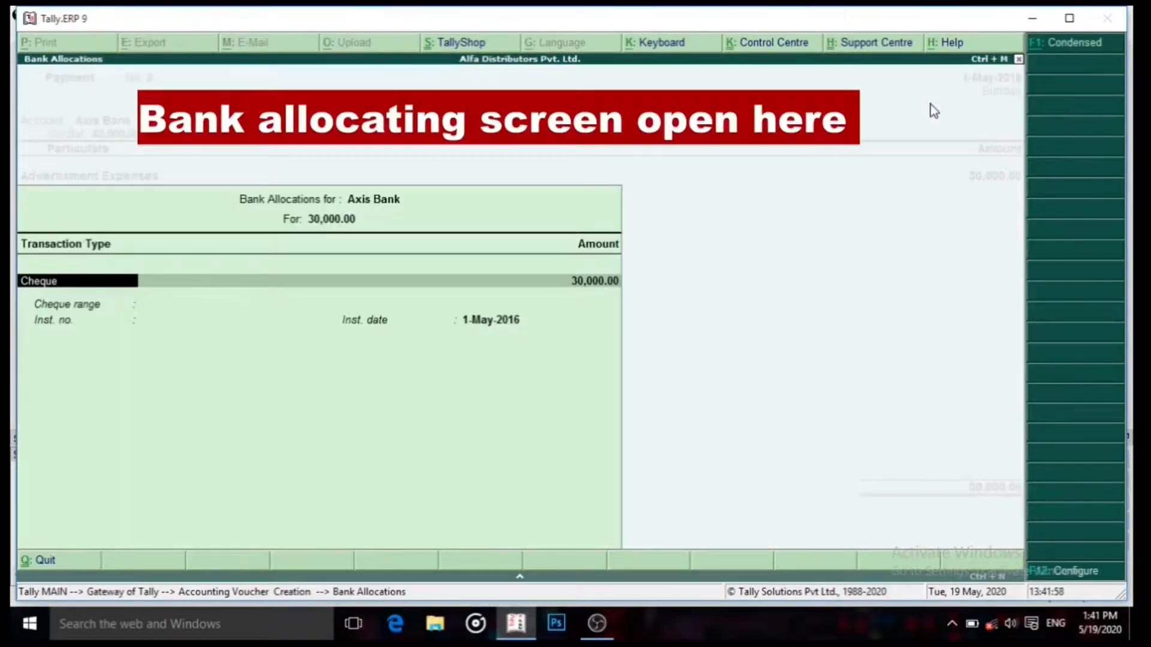
key(Return)
key(Return)
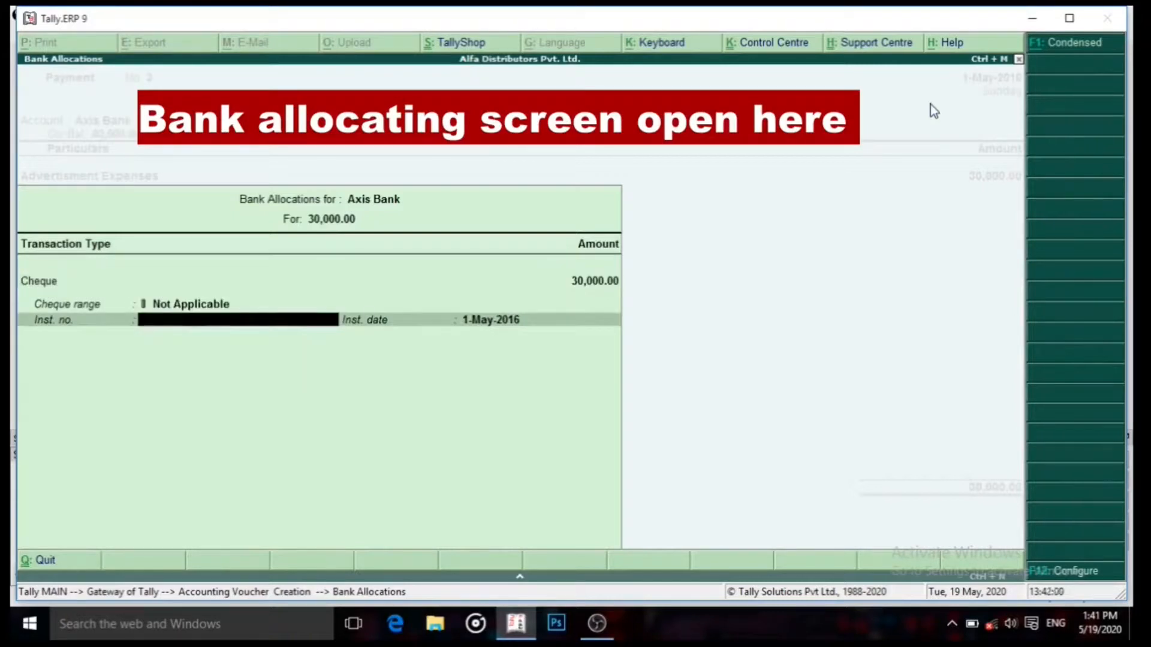
text(123456)
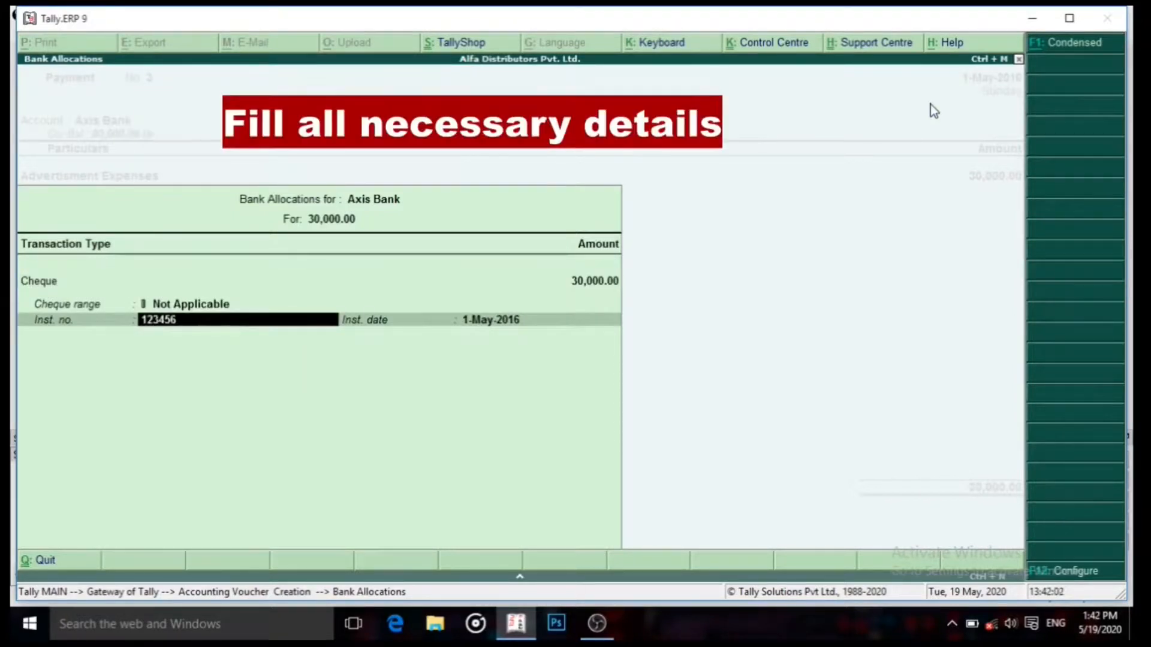
key(Return)
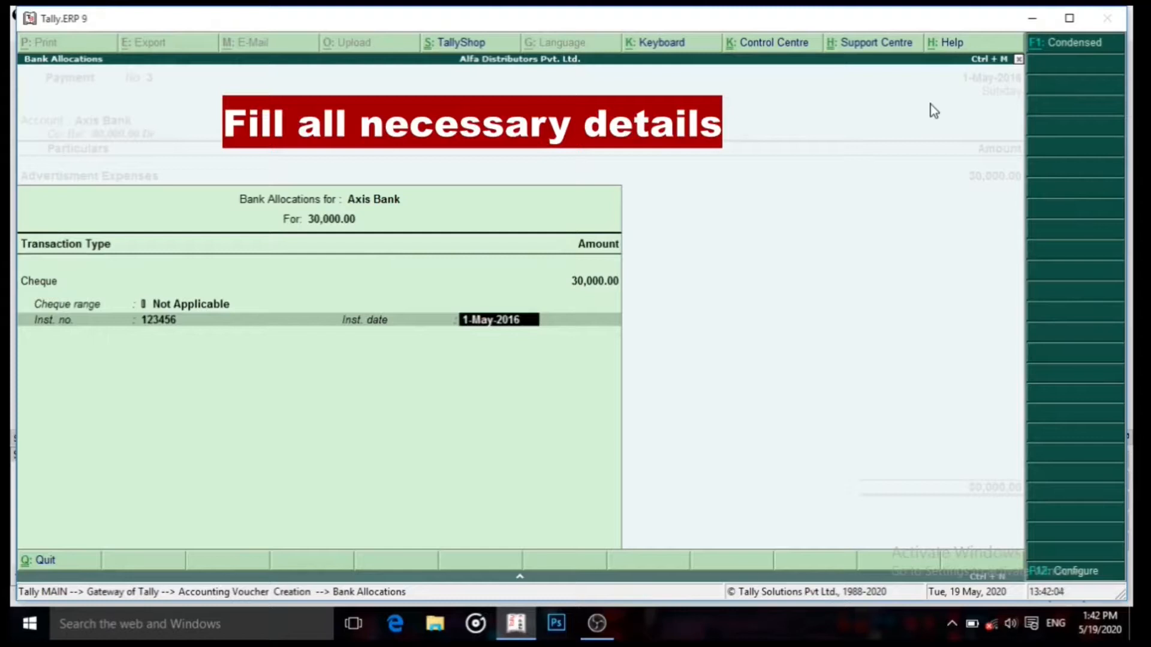
key(Return)
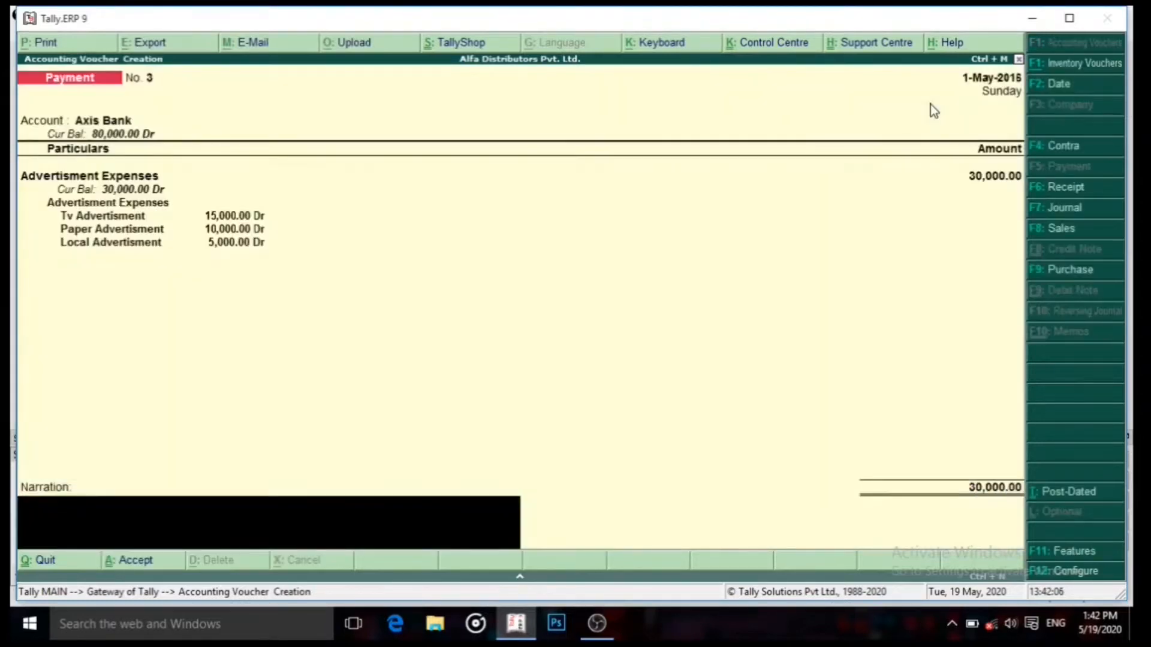
Step: Enter the narration "being adv. exp paid by bank" and save the payment voucher
text(being)
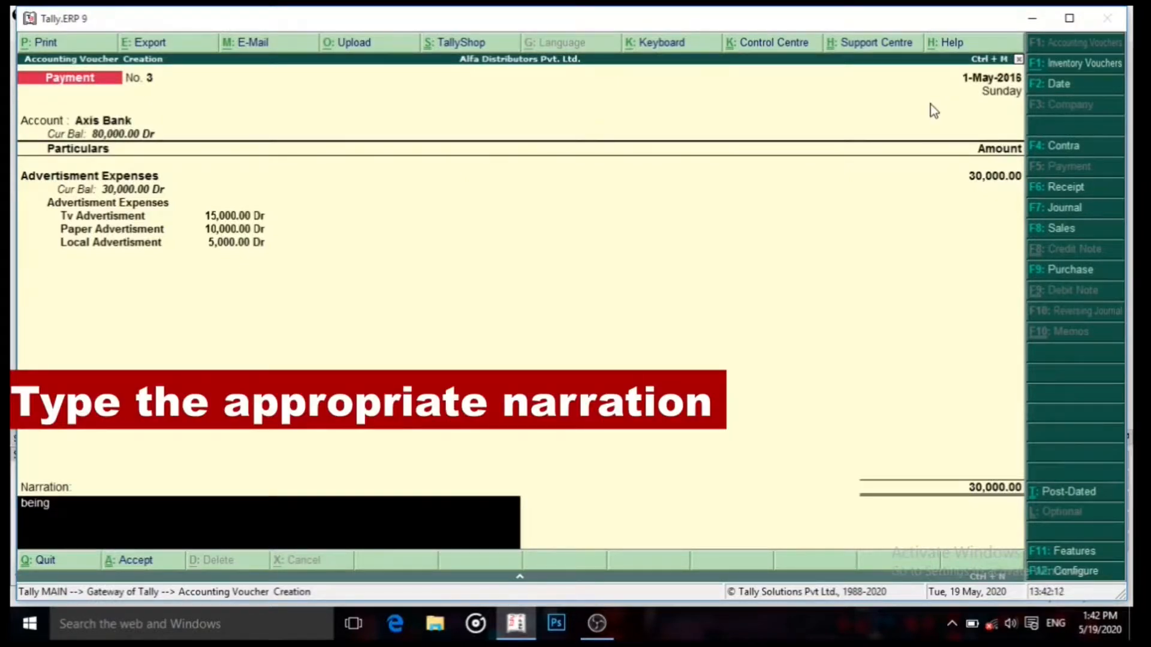
text(adv)
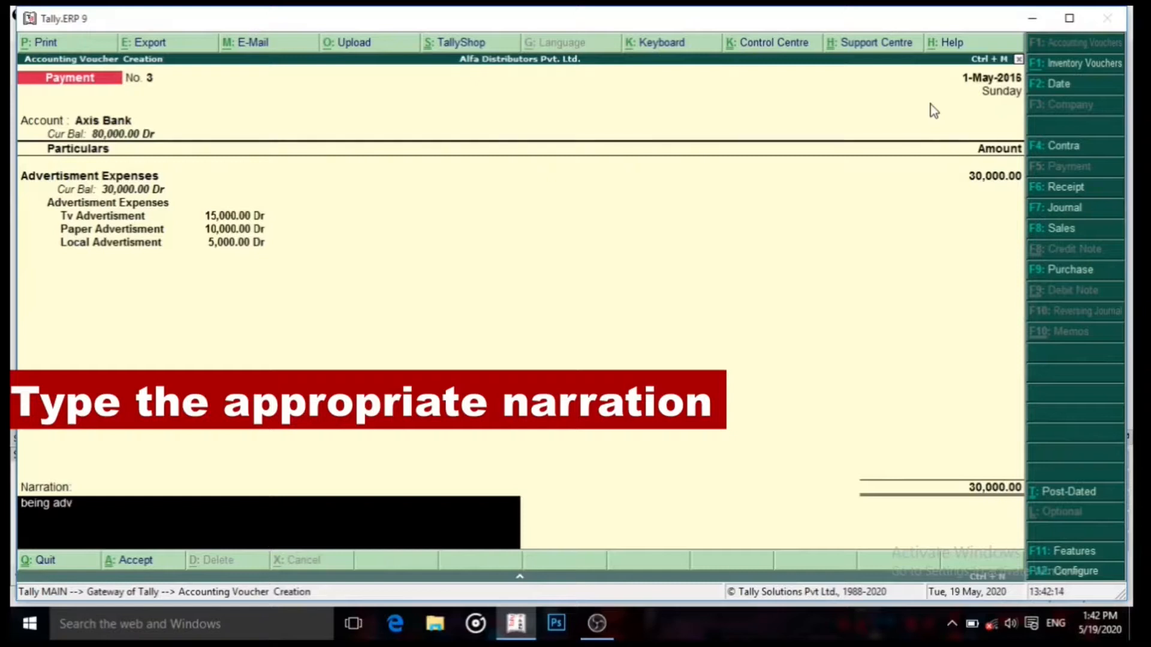
text(. exp paid by bank)
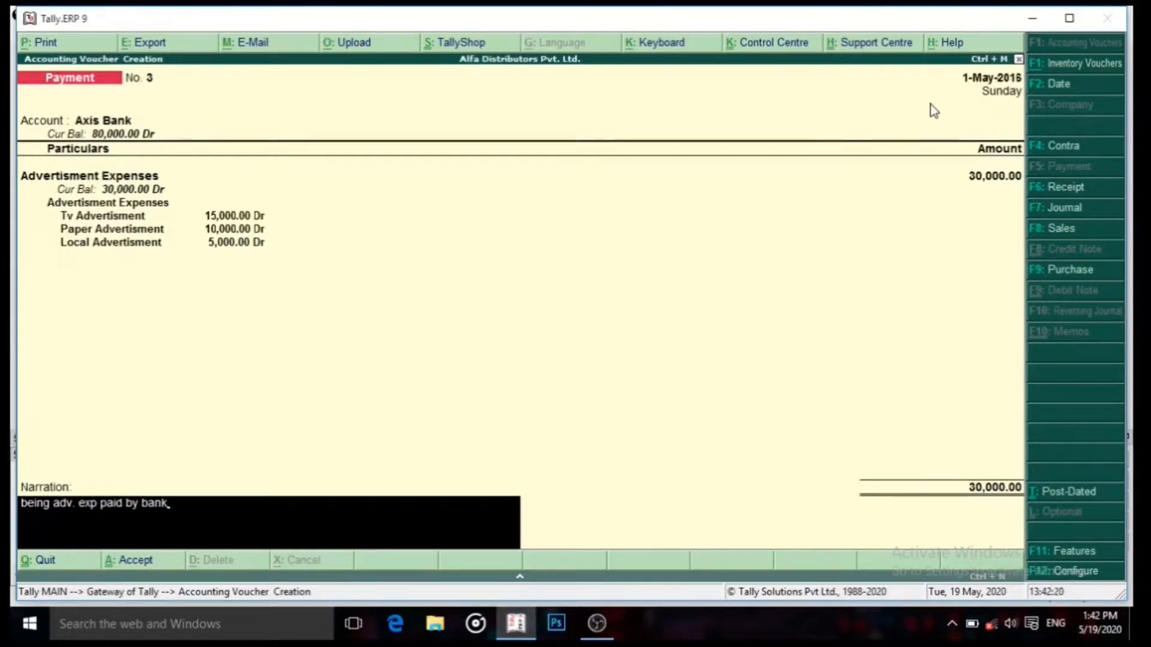
key(Return)
key(Return)
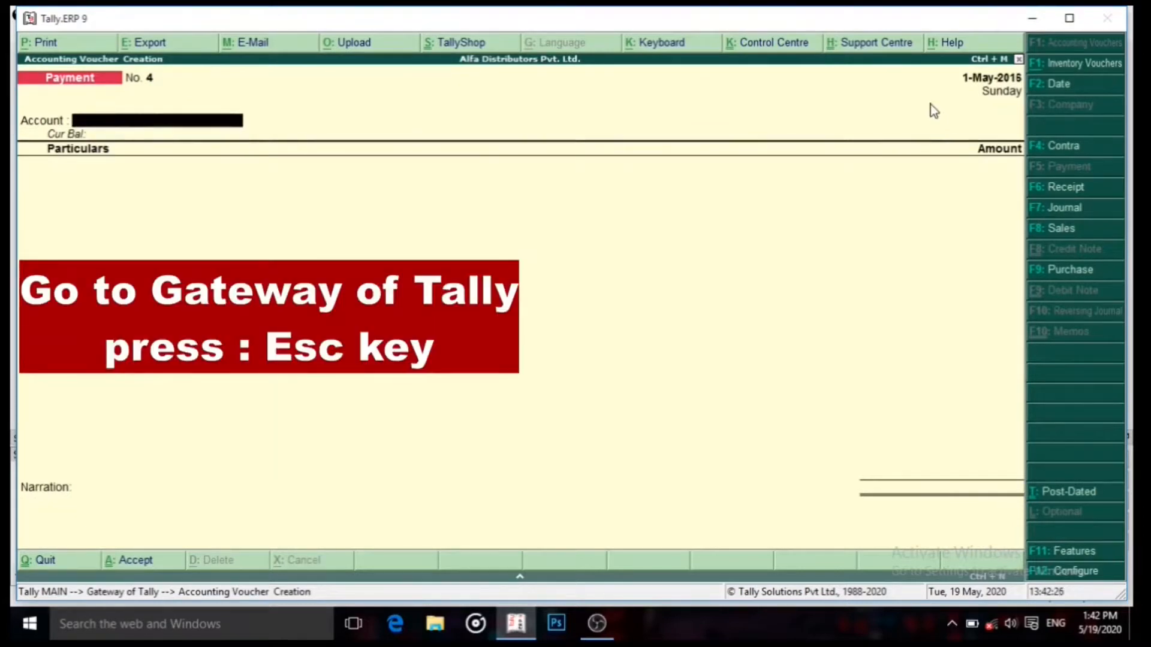
Step: Quit payment voucher entry and return to the Gateway of Tally
key(Escape)
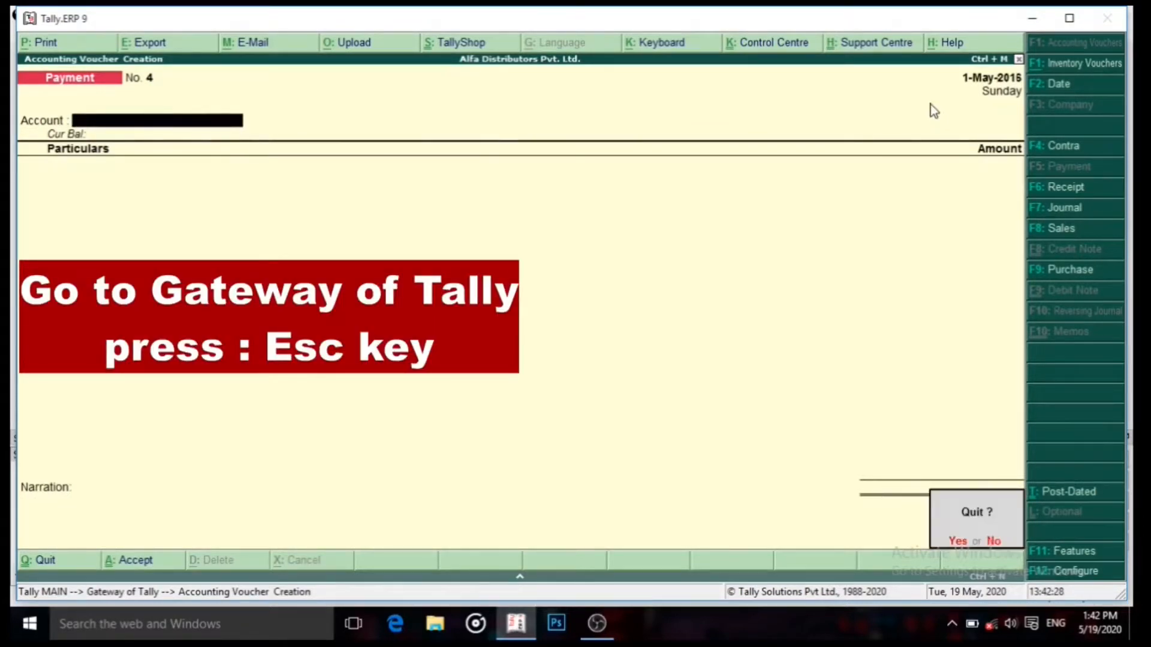
key(y)
key(Escape)
key(Escape)
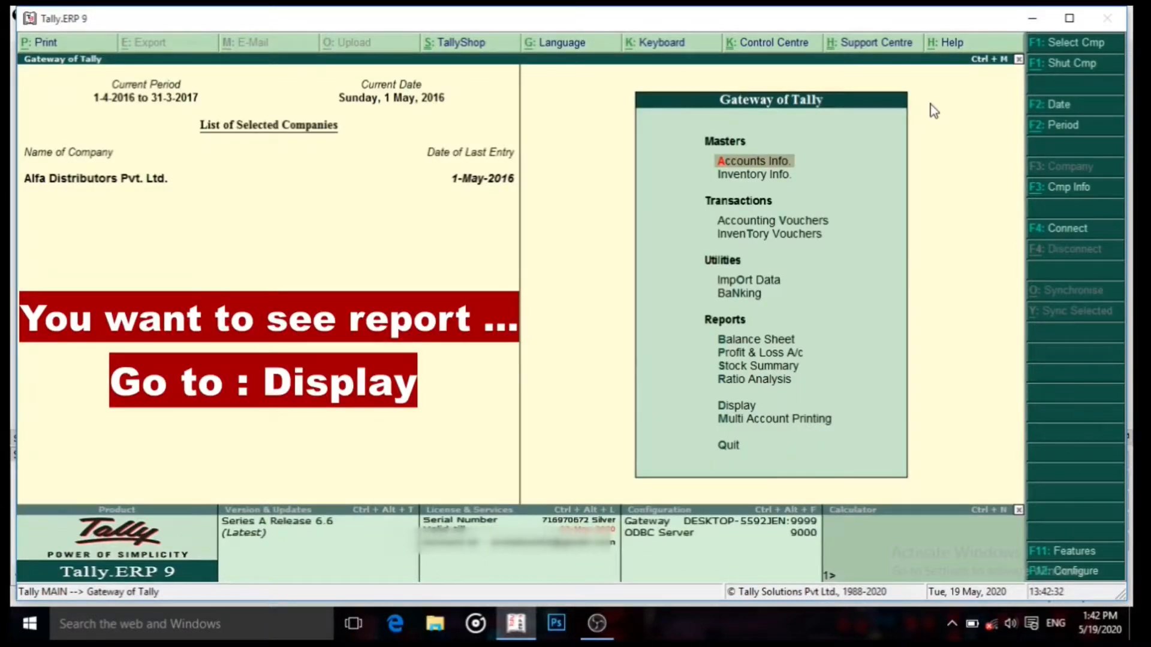
Step: Display the cost centre Category Summary report from the Statements of Accounts
key(Down)
key(Down)
key(Down)
key(Down)
key(Down)
key(Down)
key(Down)
key(Down)
key(Down)
key(Down)
key(Down)
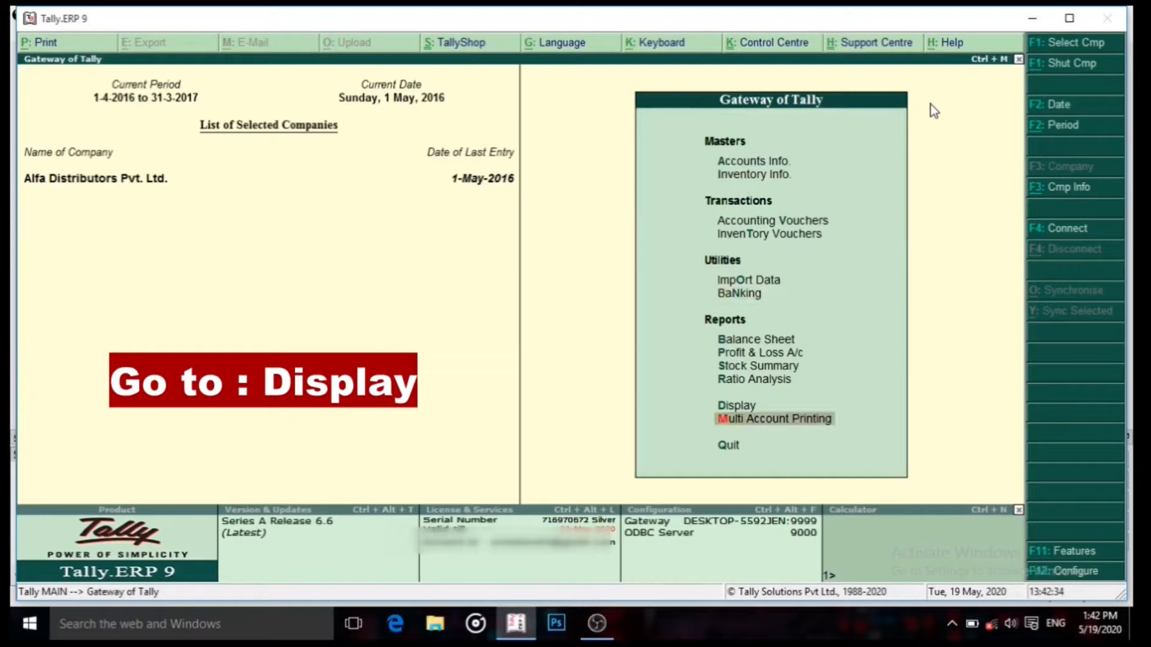
key(Up)
key(Return)
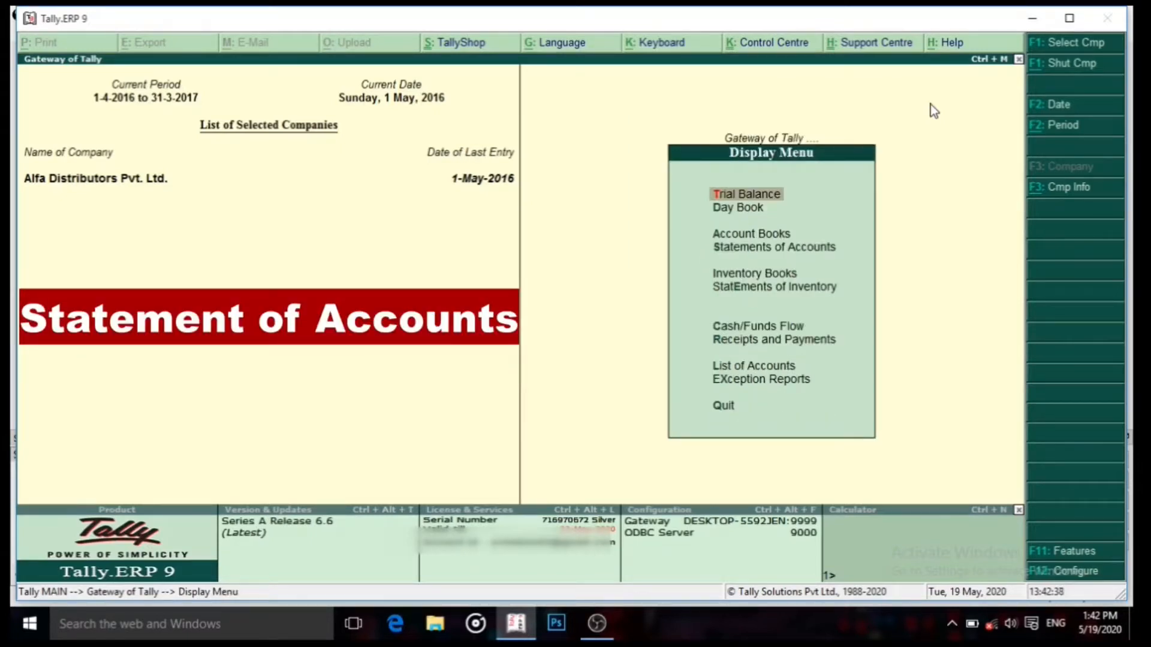
key(Down)
key(Down)
key(Down)
key(Return)
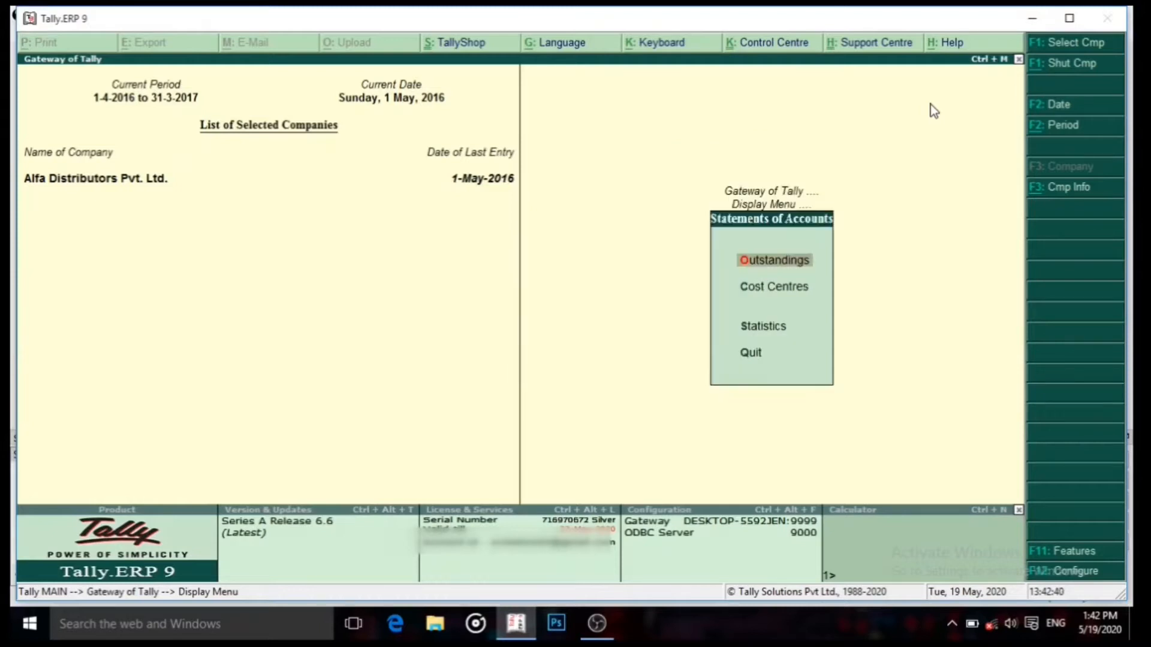
key(Down)
key(Return)
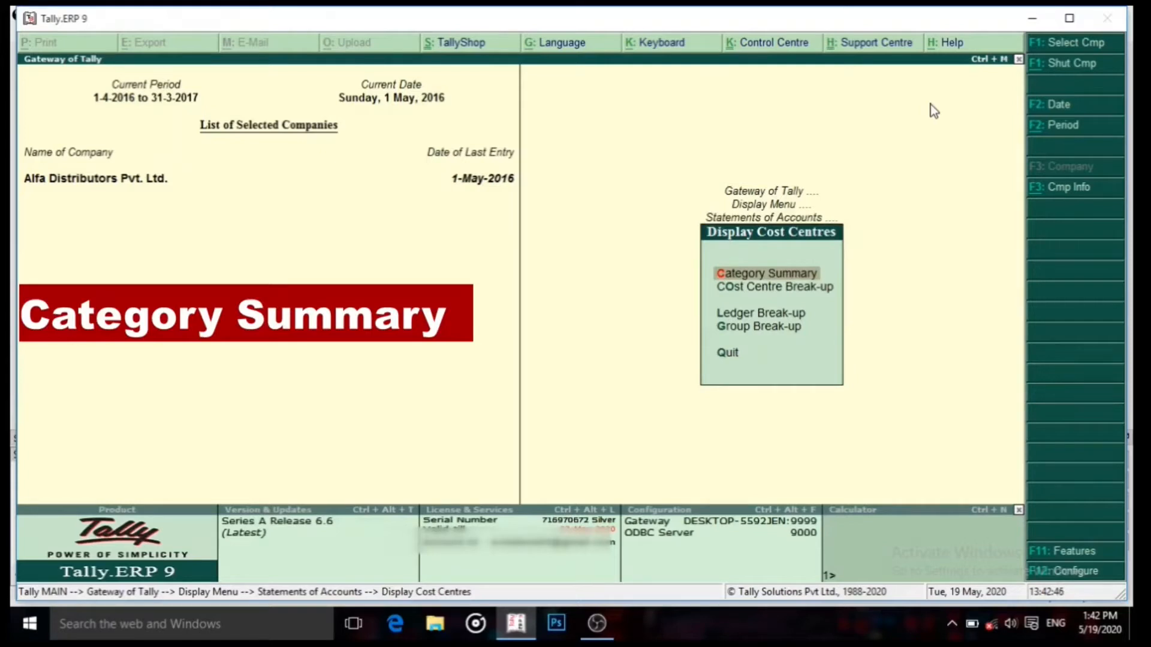
key(Return)
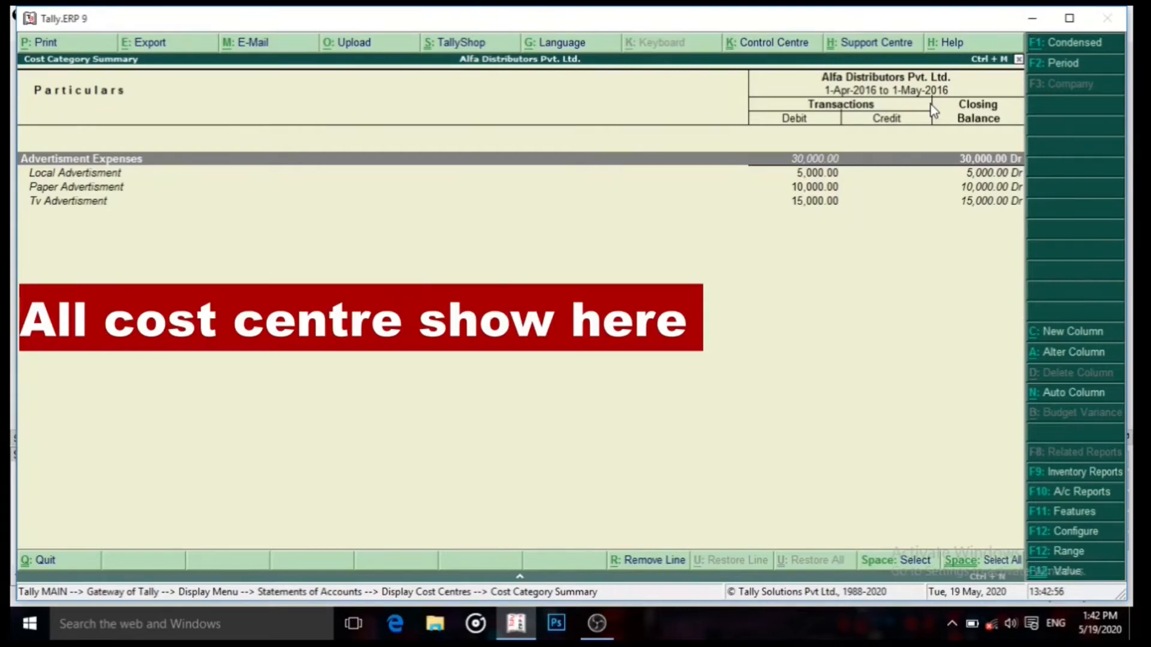
Step: Examine the Local, Paper and Tv Advertisment amounts under Advertisment Expenses in the cost category summary
key(Down)
key(Down)
key(Down)
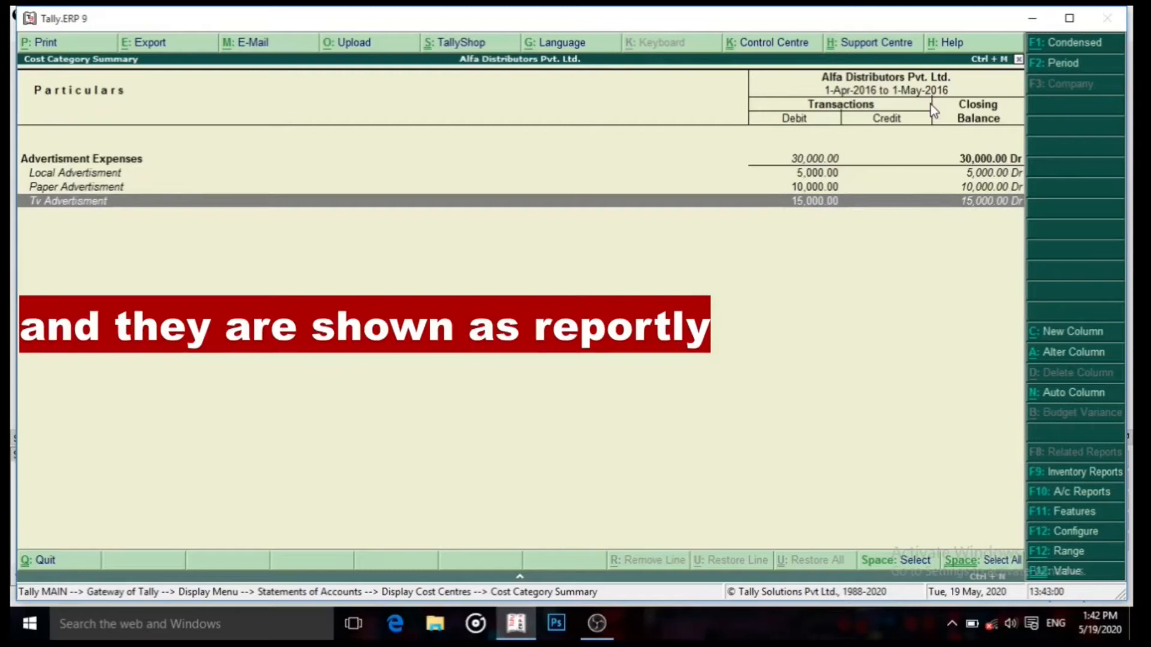
key(Up)
key(Up)
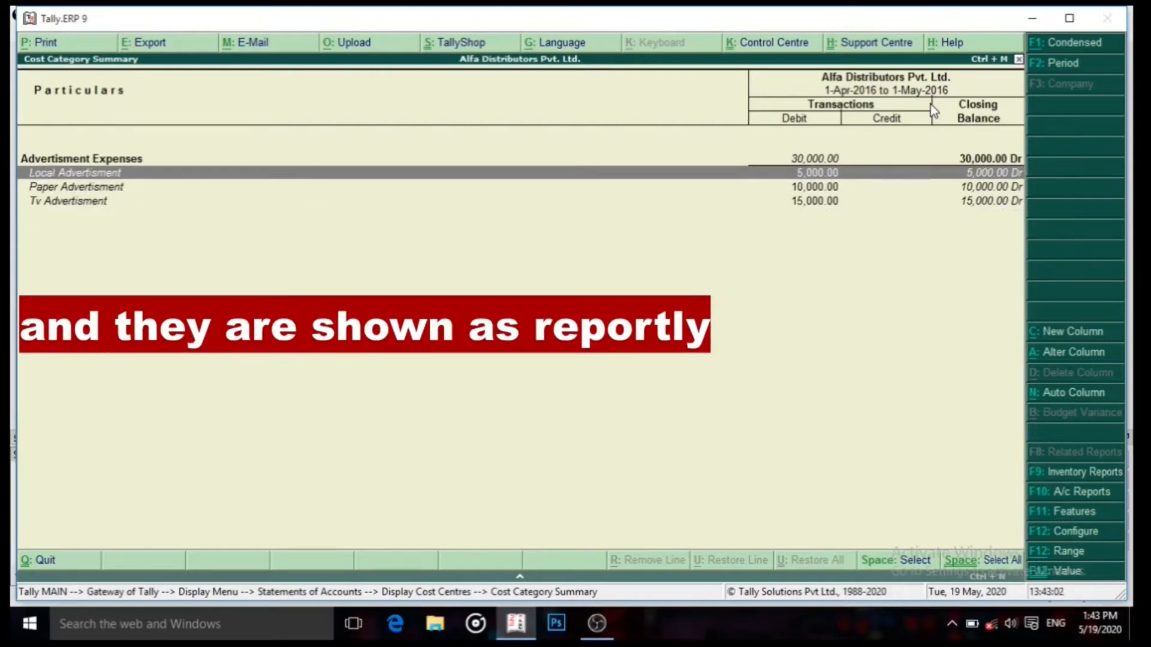
key(Down)
Step: Close the cost category summary and go back to the Gateway of Tally
key(Escape)
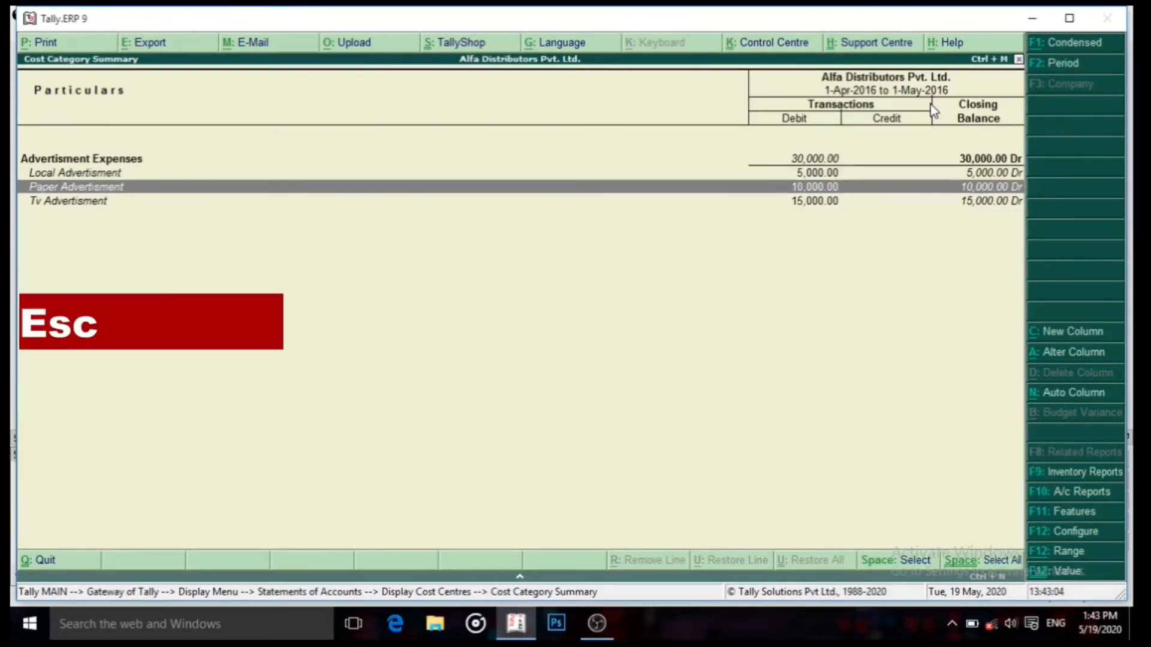
key(Escape)
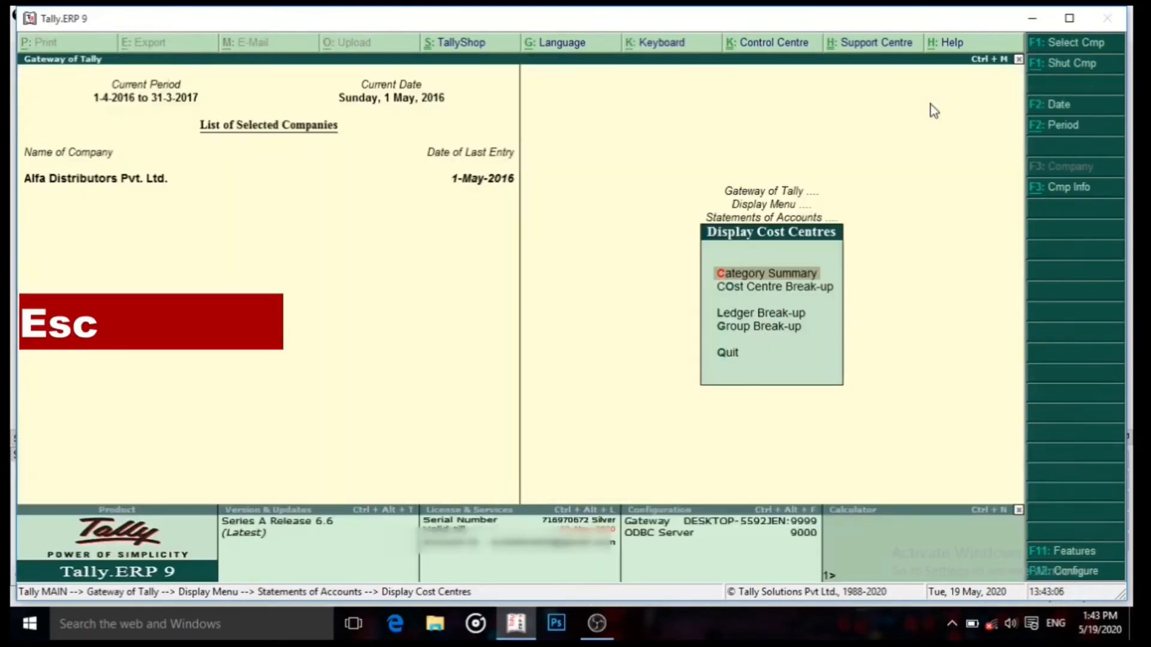
key(Escape)
key(Escape)
key(Escape)
key(Escape)
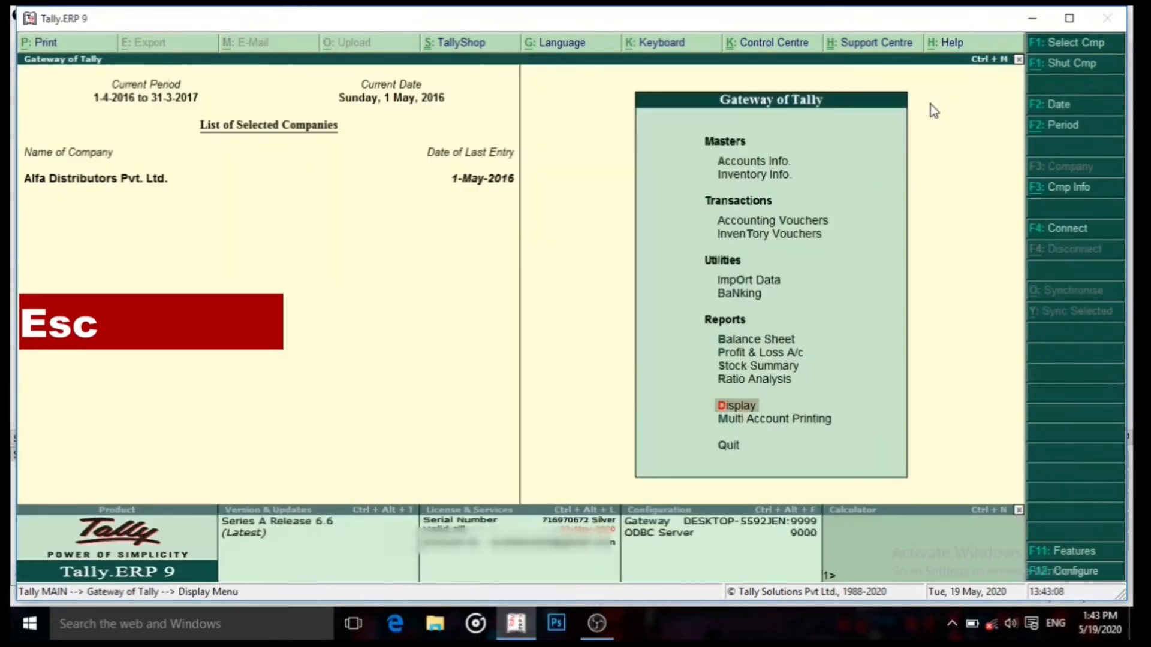
key(Escape)
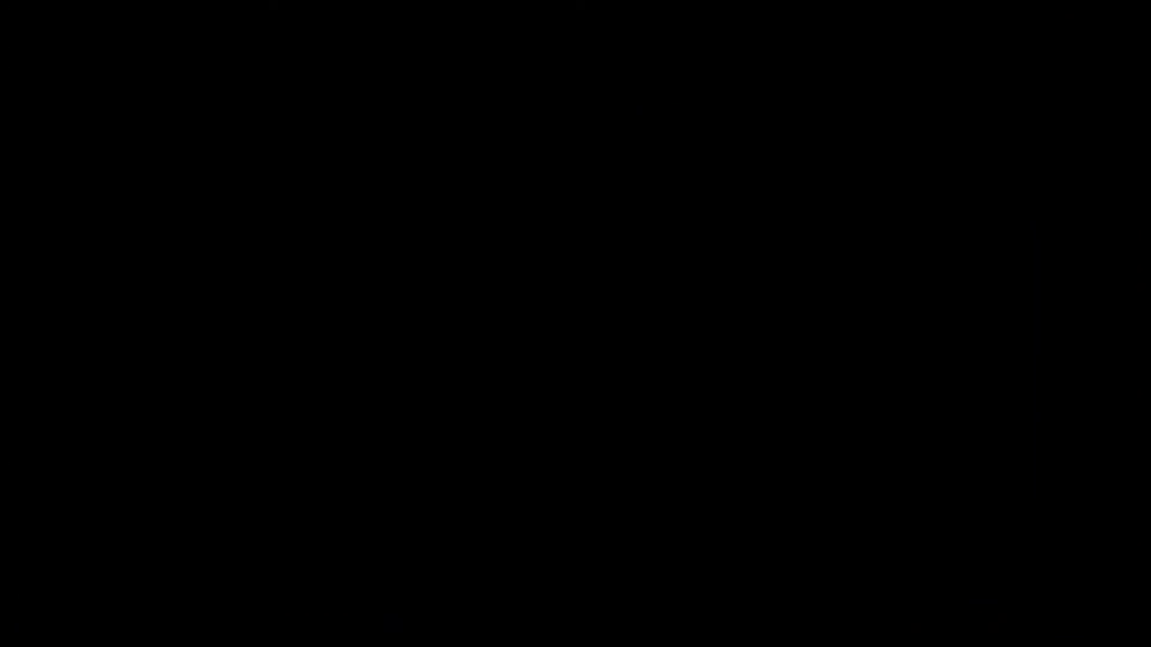